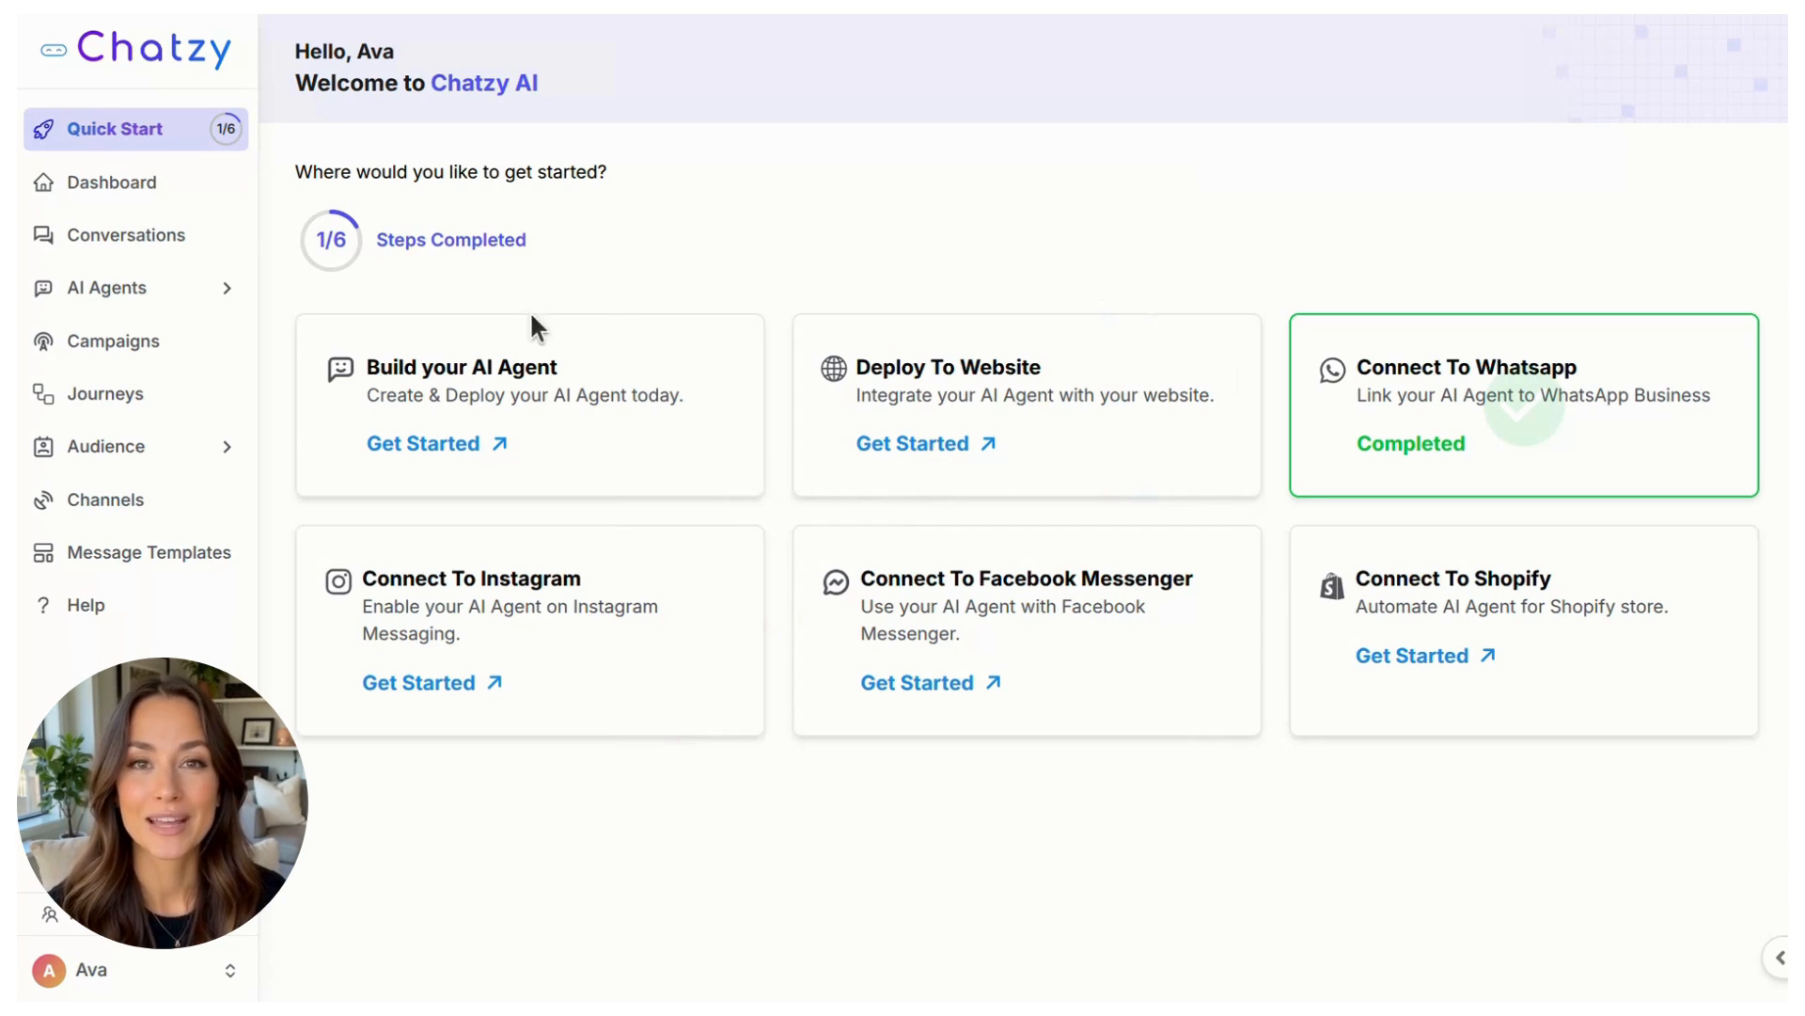
Step: View the details of the newest contact in the audience contact list, and close them
left_click(132, 468)
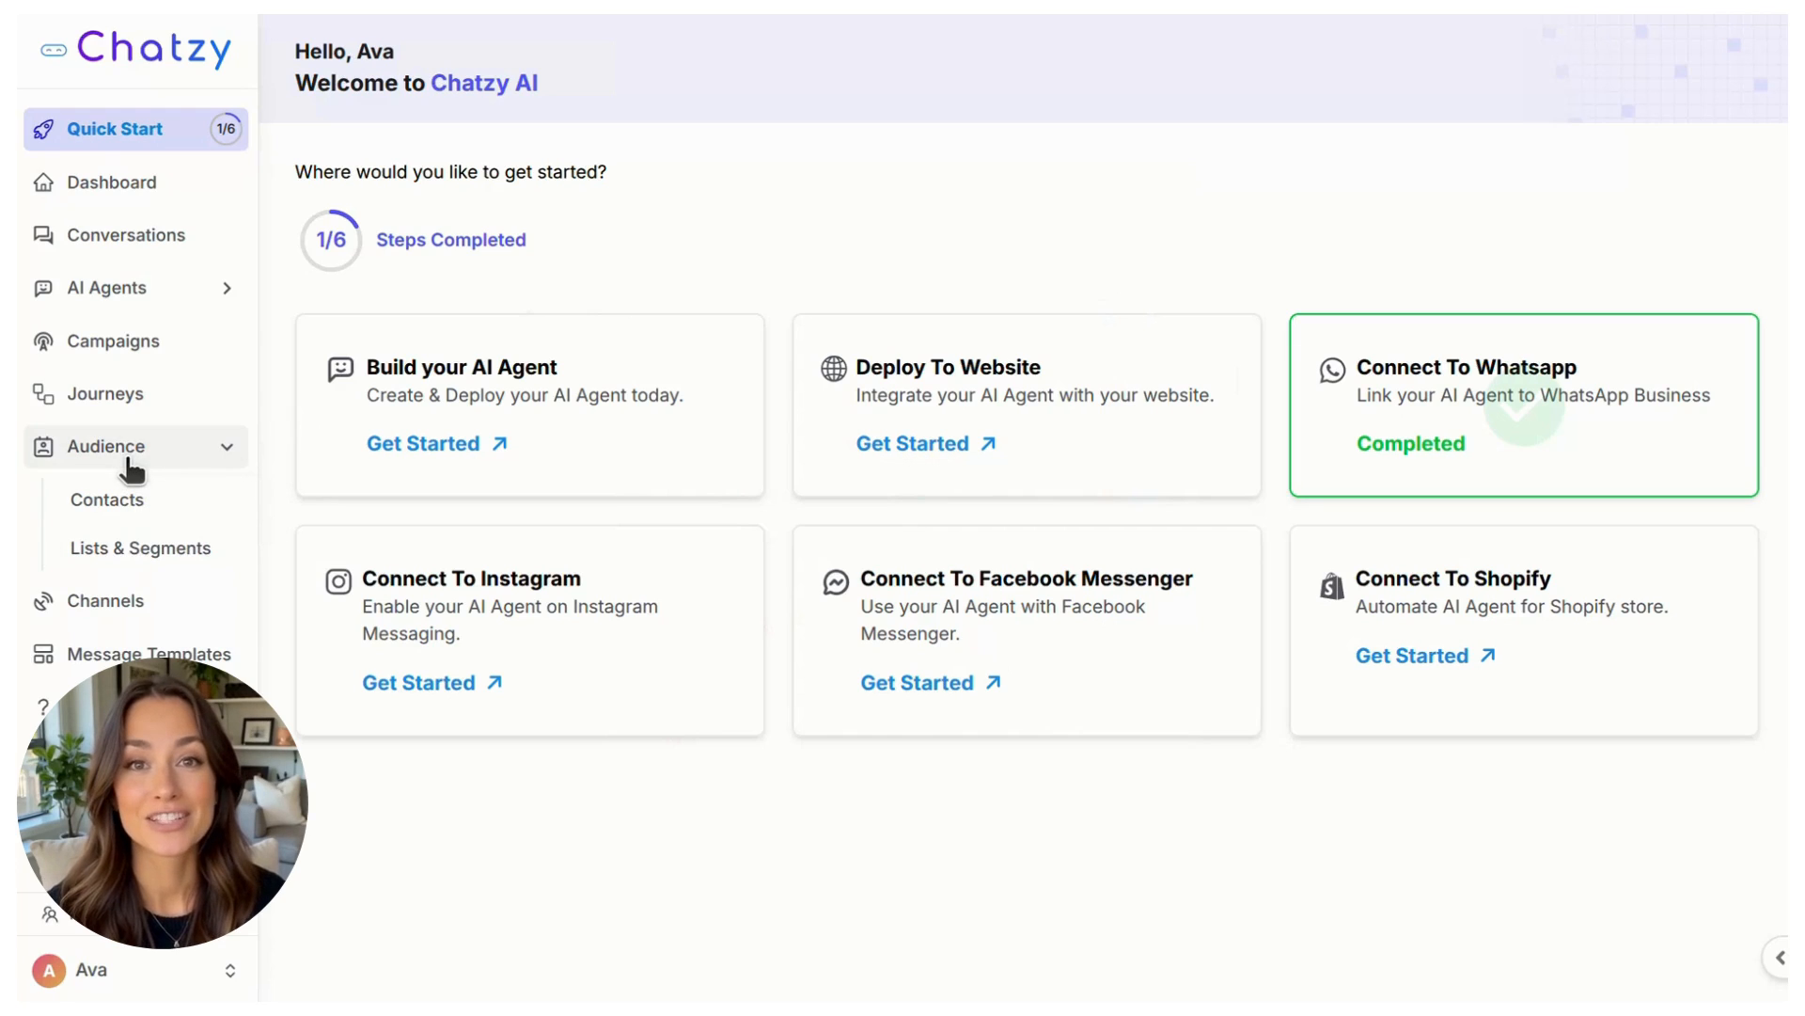
left_click(154, 512)
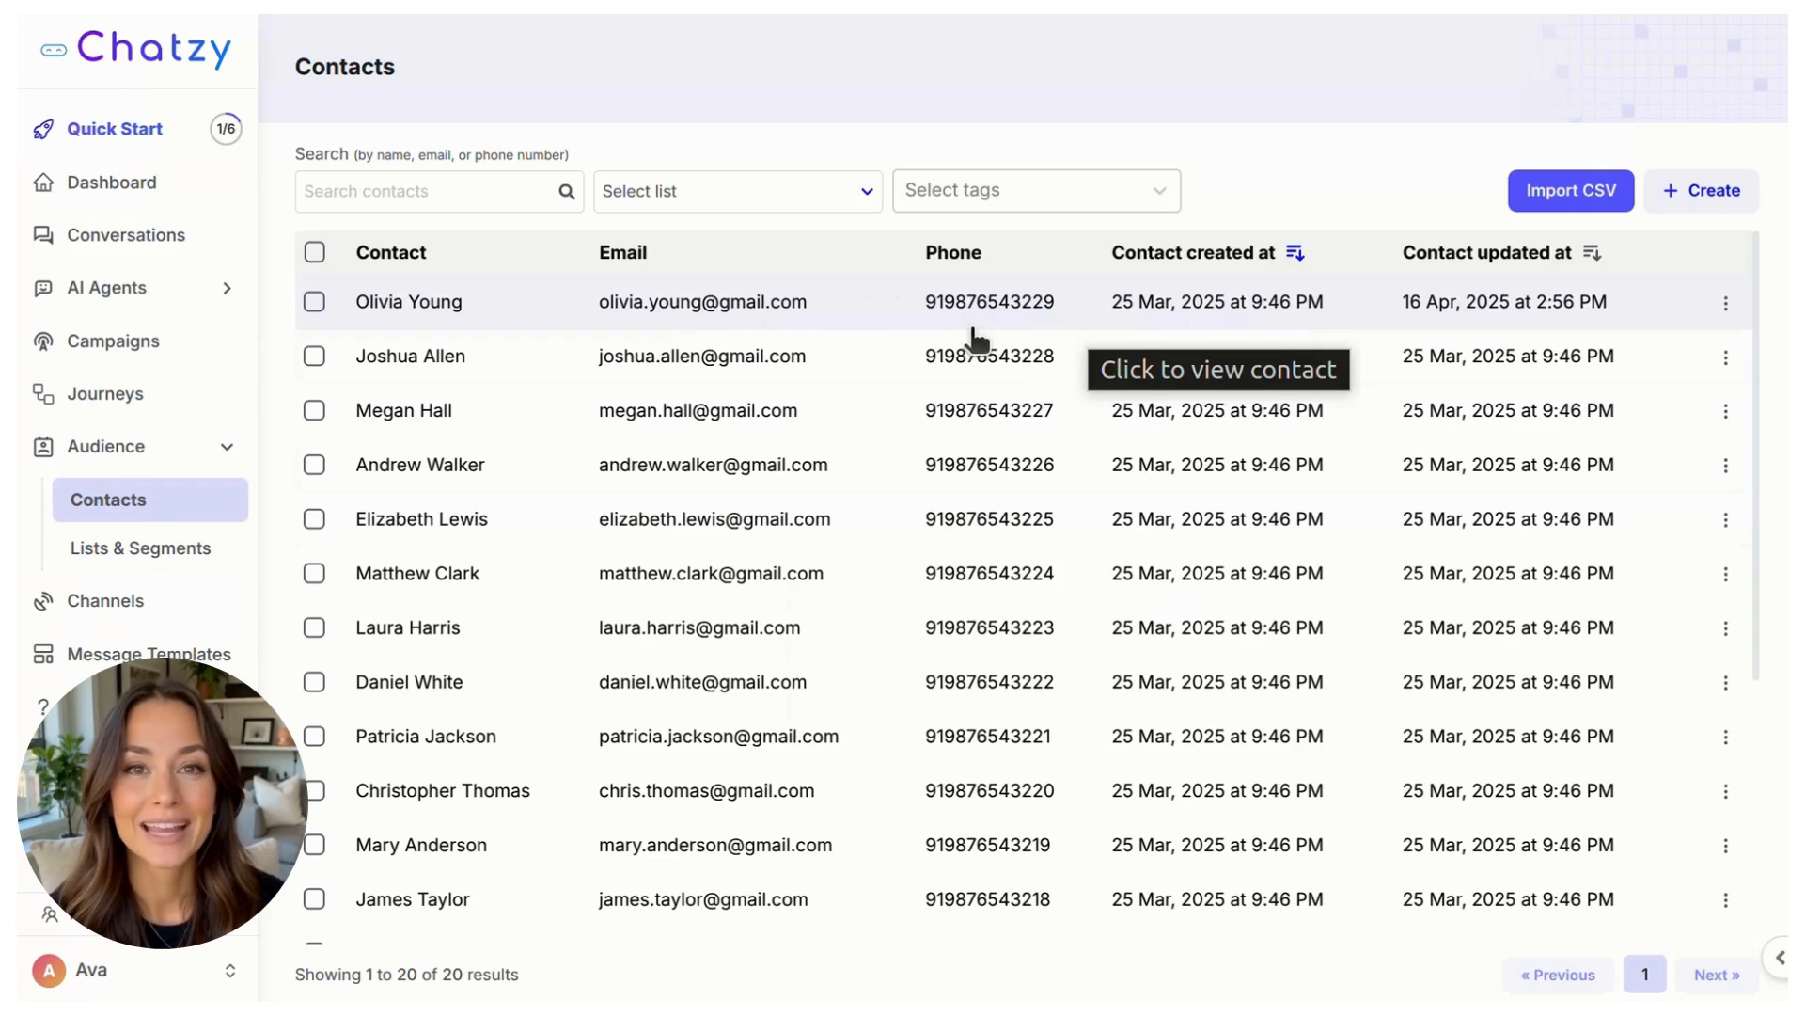
left_click(538, 316)
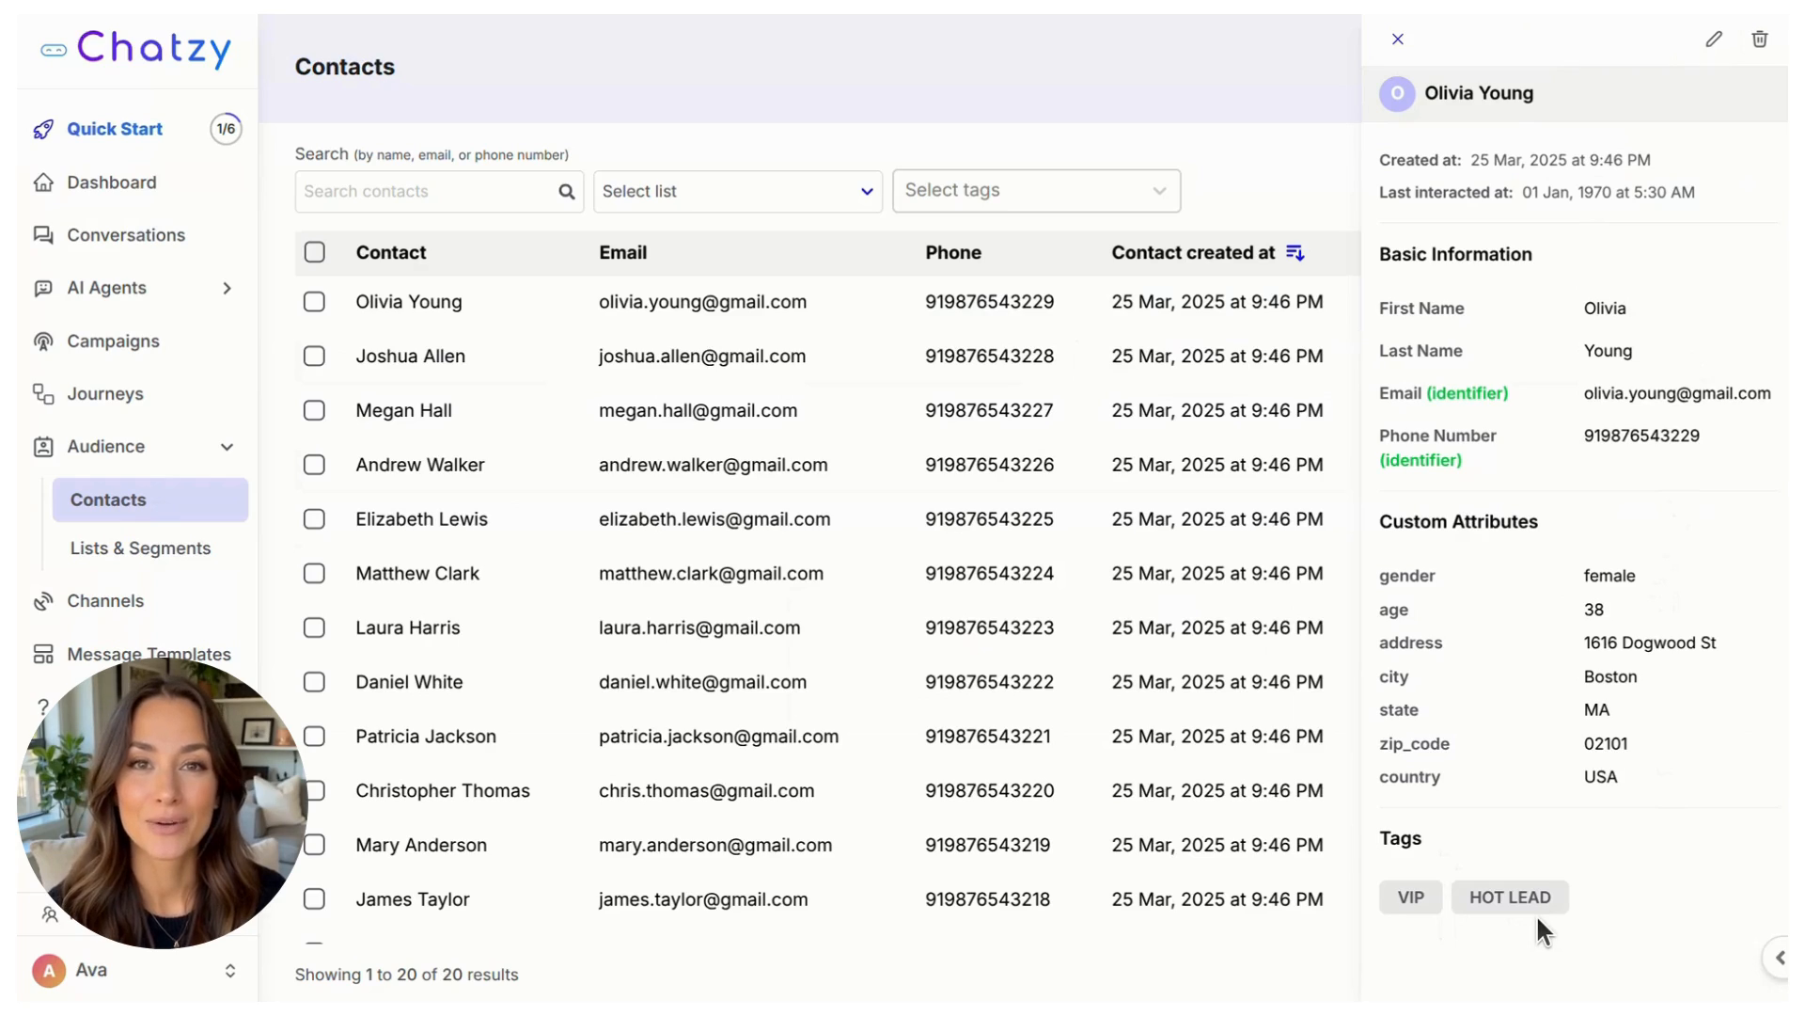
left_click(1397, 41)
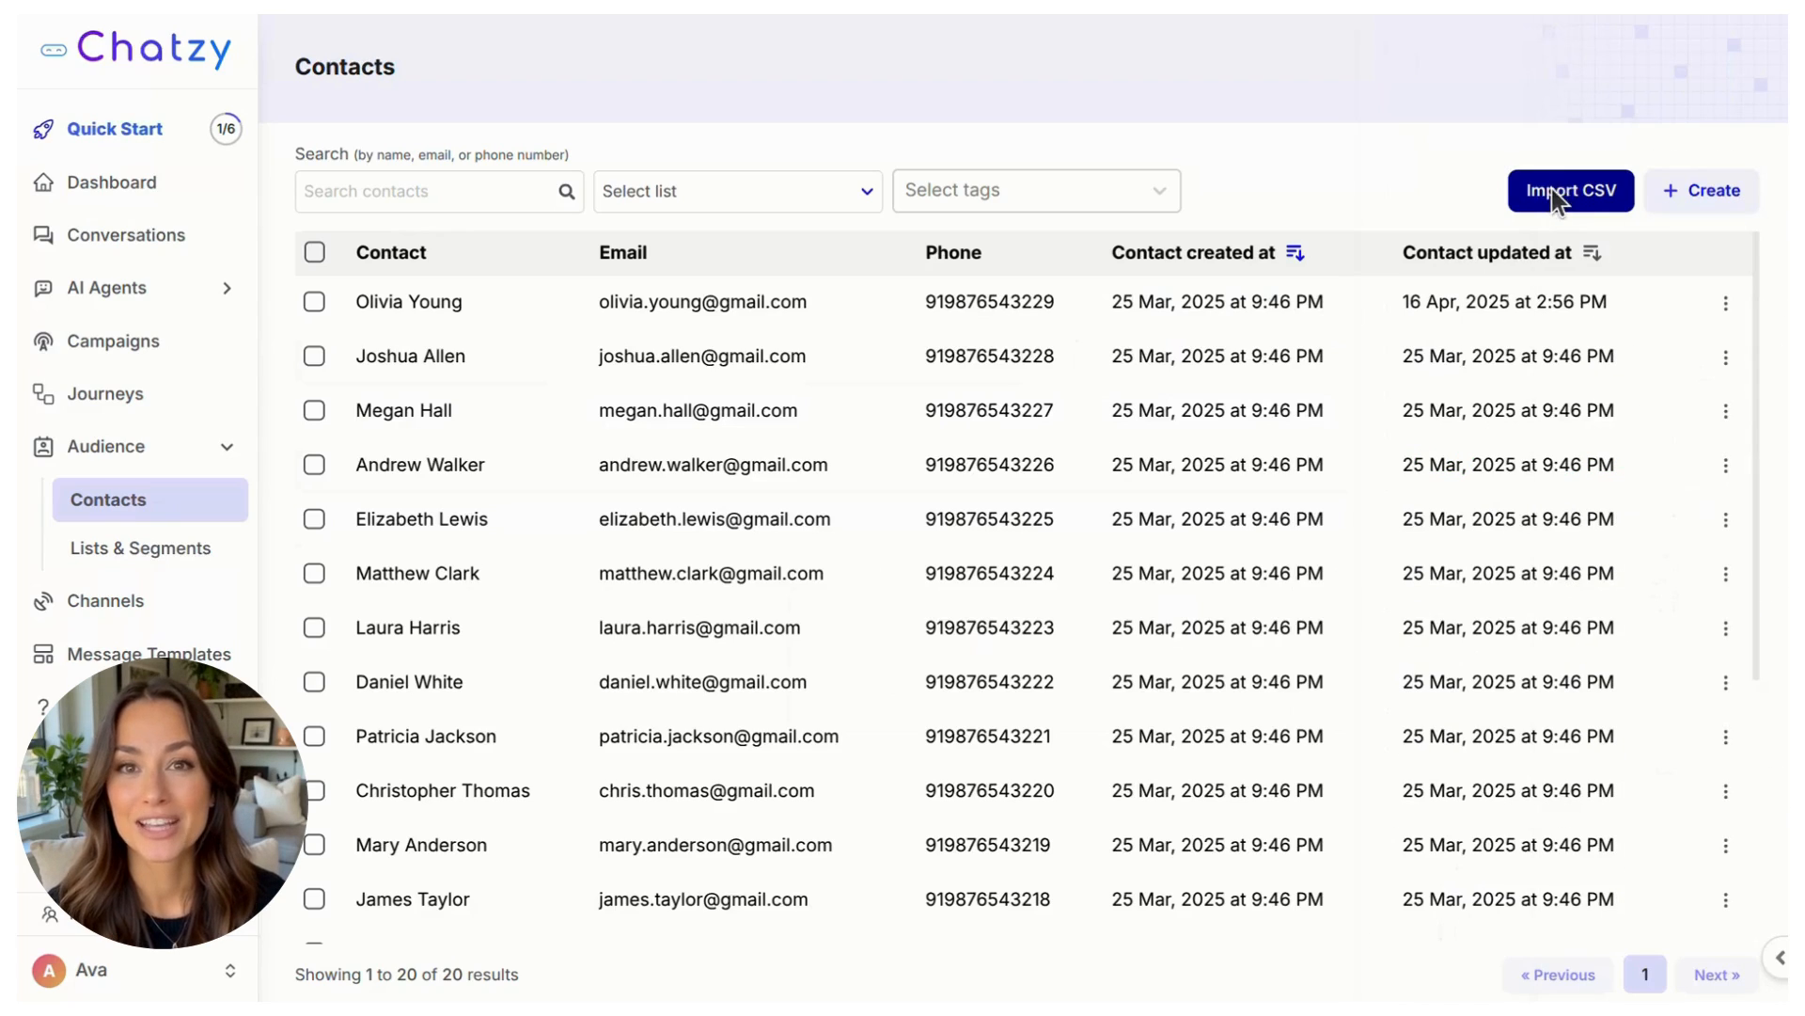
Step: Download the sample CSV from the contact import page and open it in LibreOffice Calc, separated by comma
left_click(1552, 189)
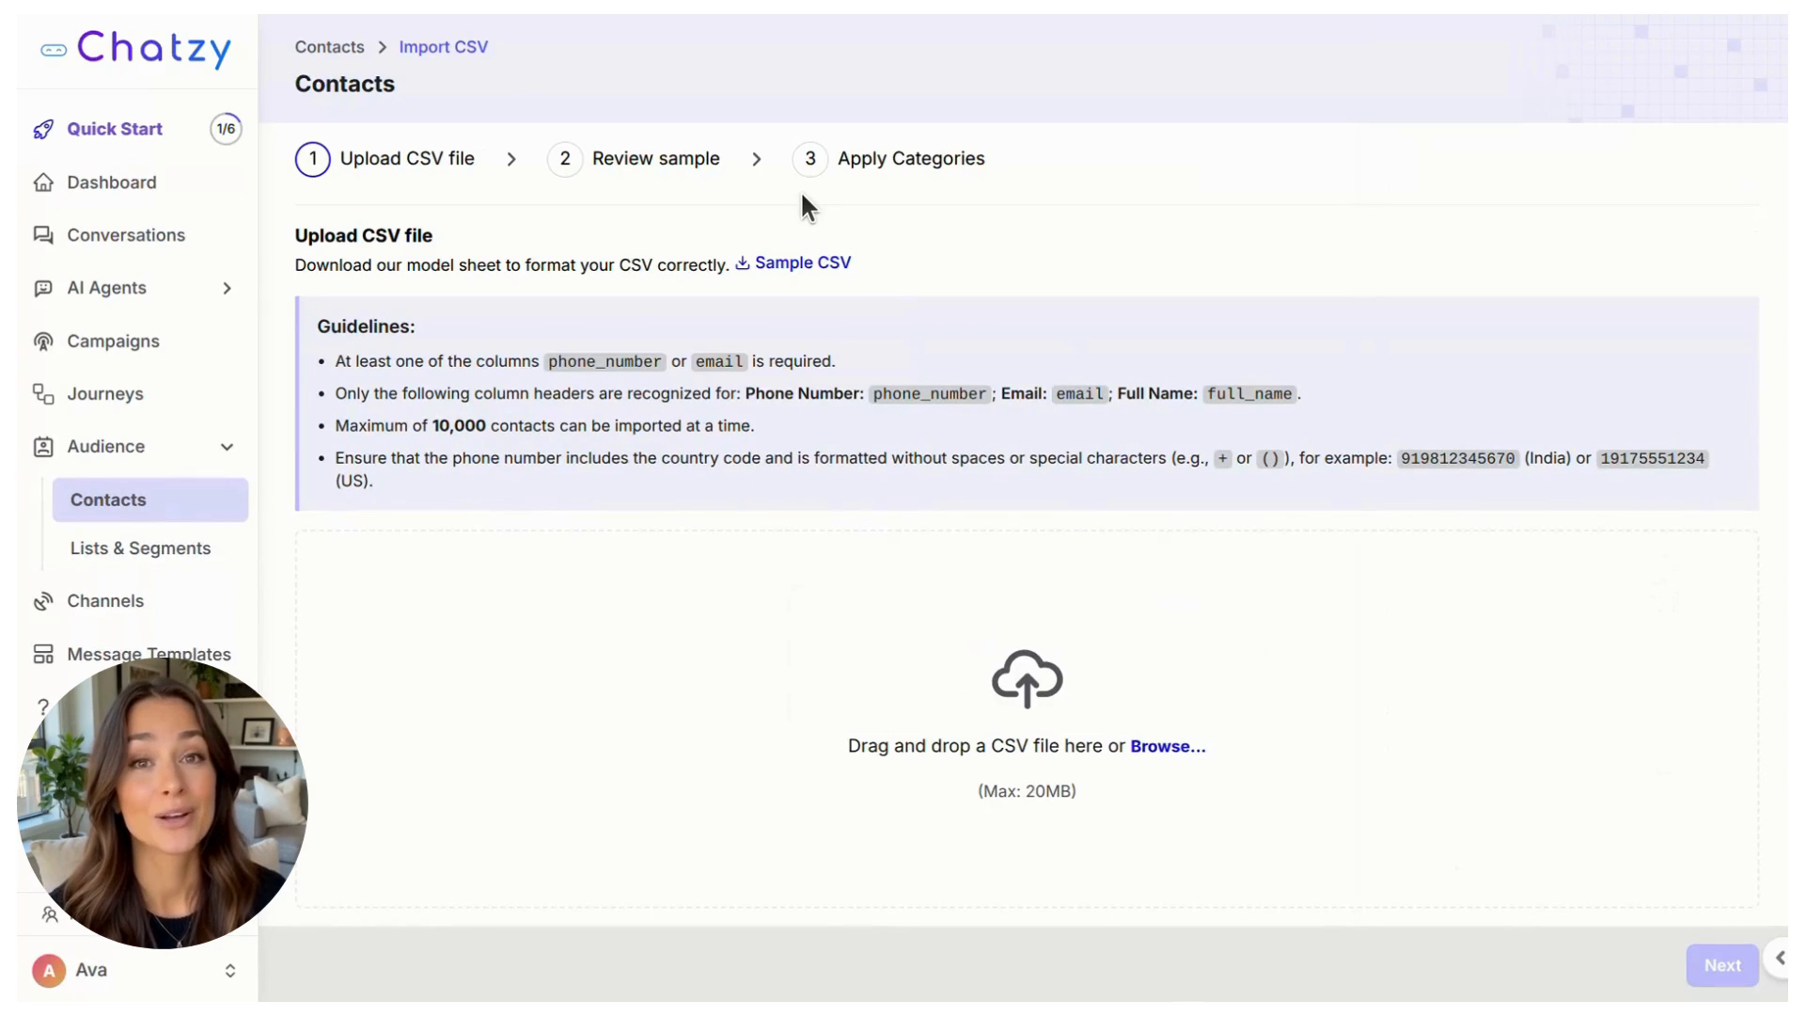
left_click(826, 272)
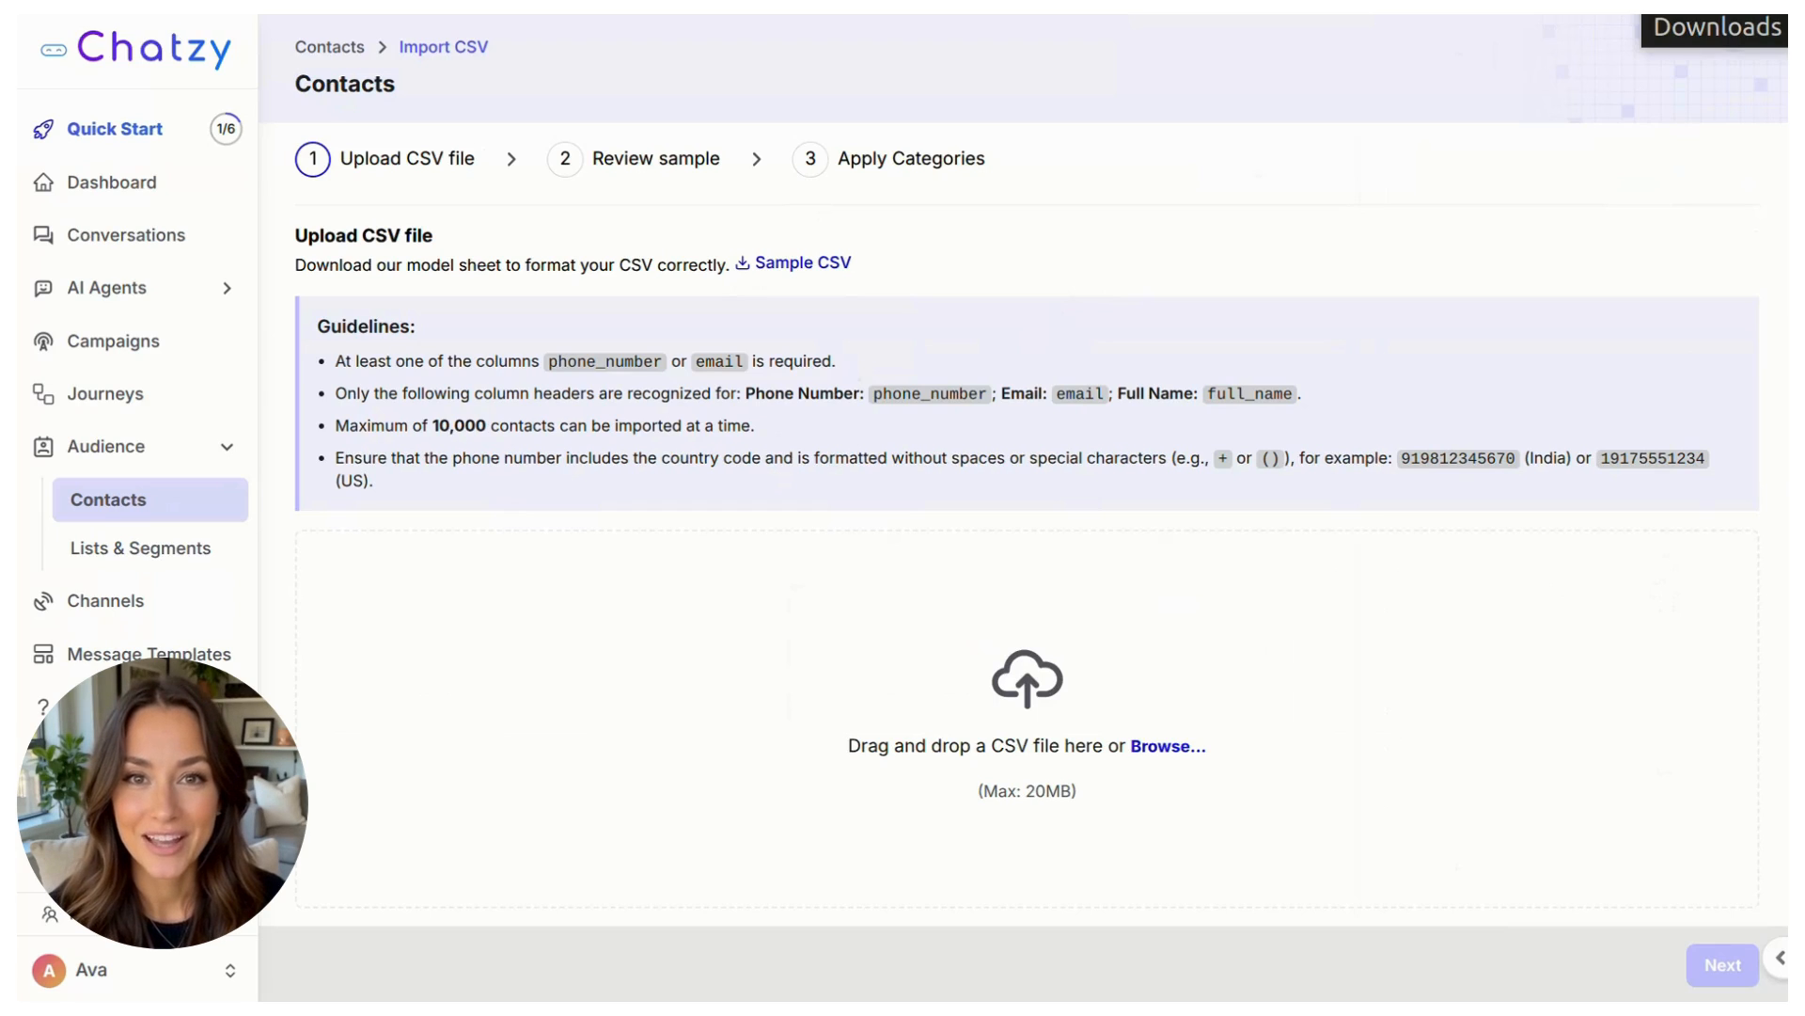
left_click(1717, 8)
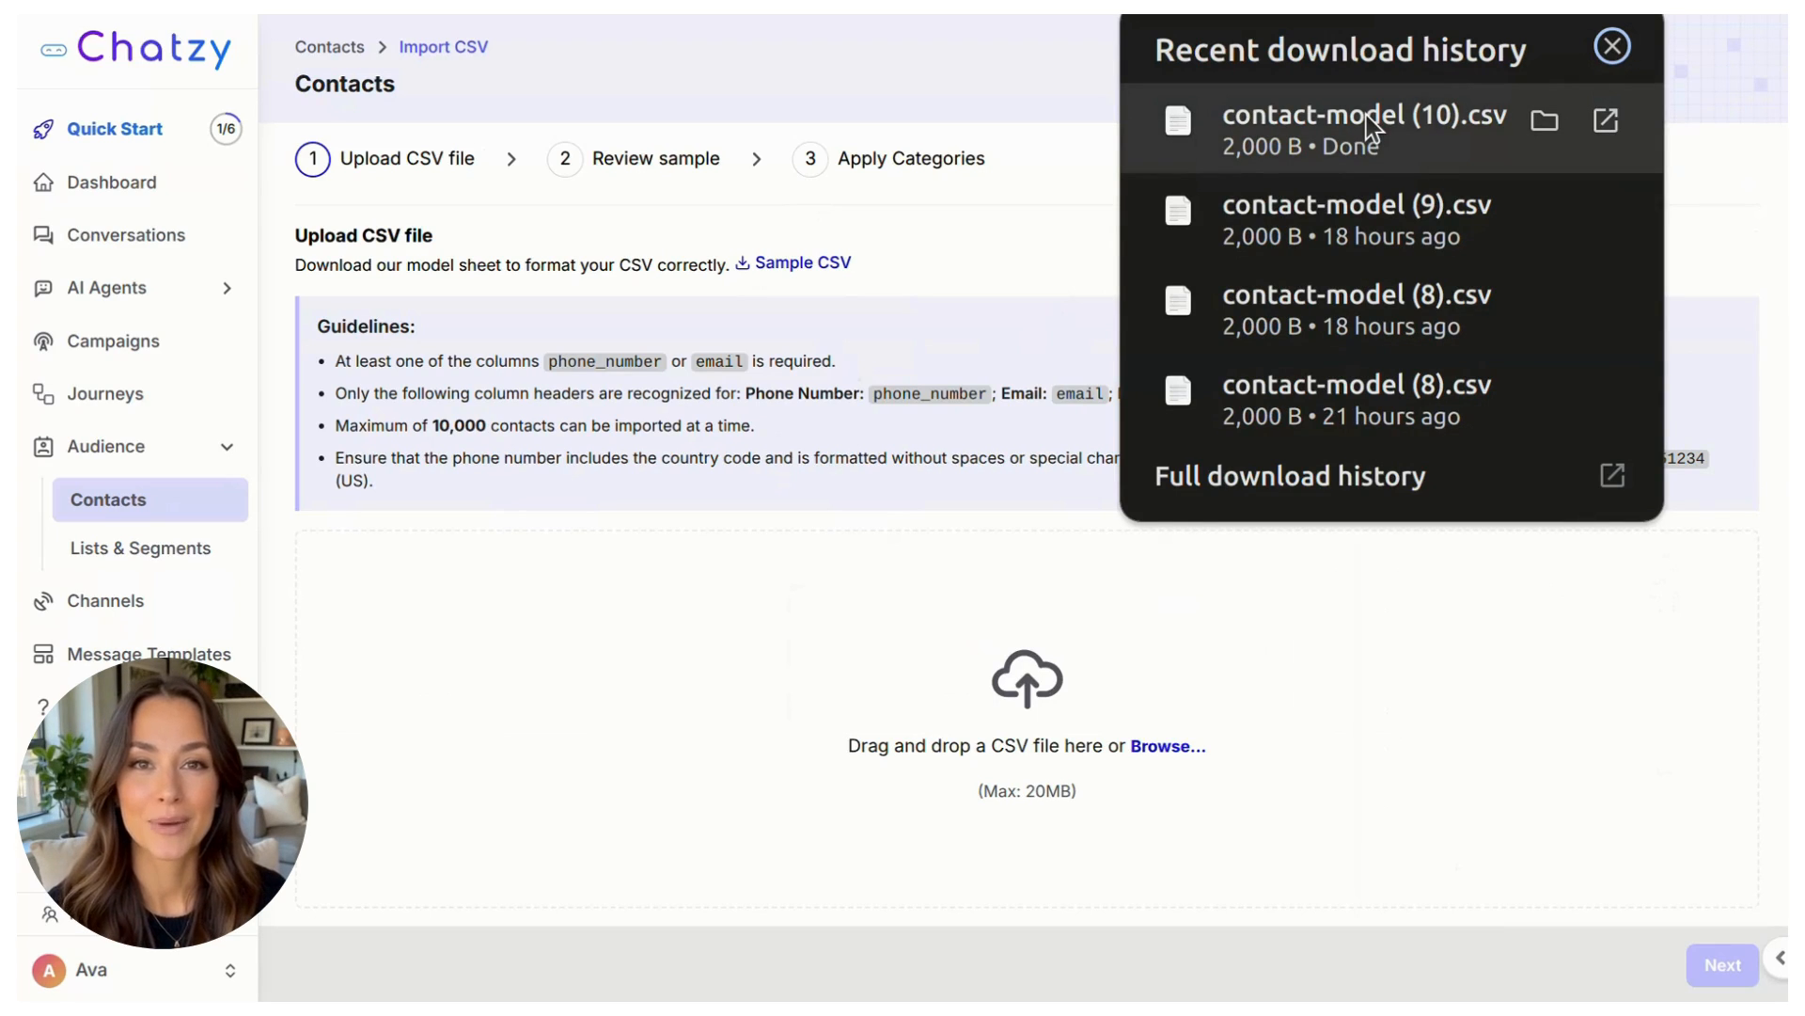
left_click(1367, 115)
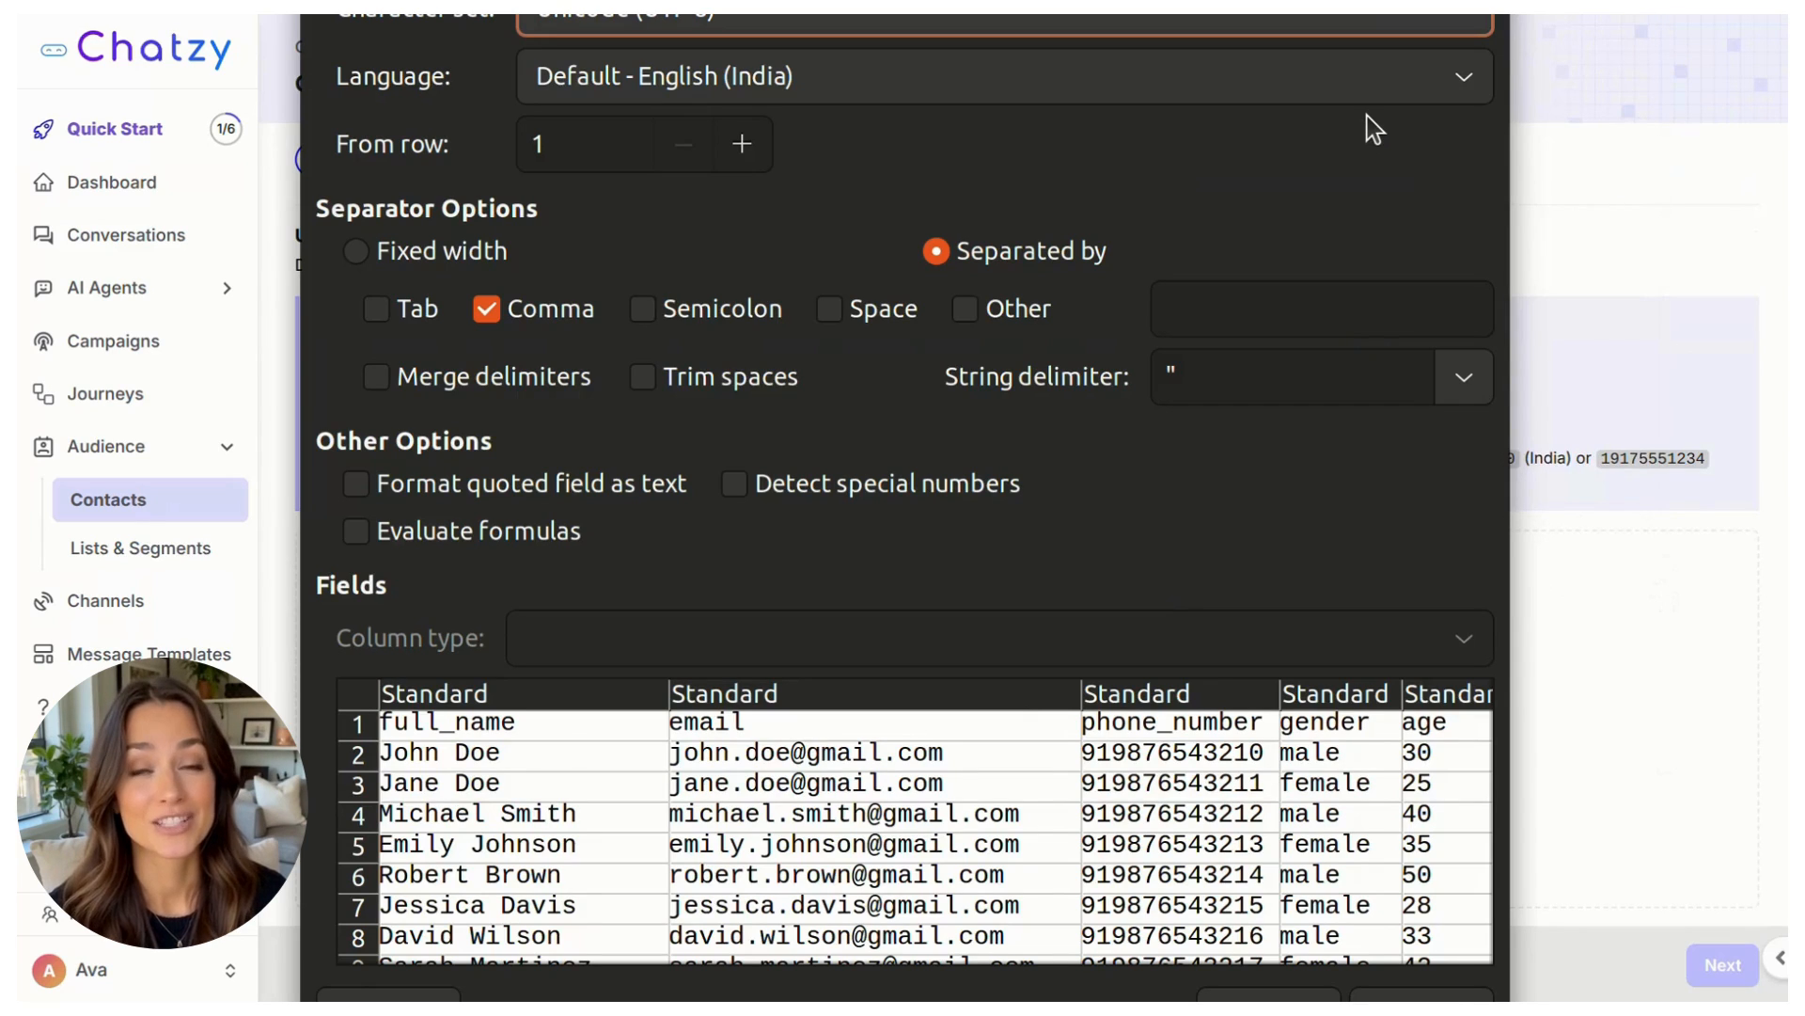
left_click(1446, 997)
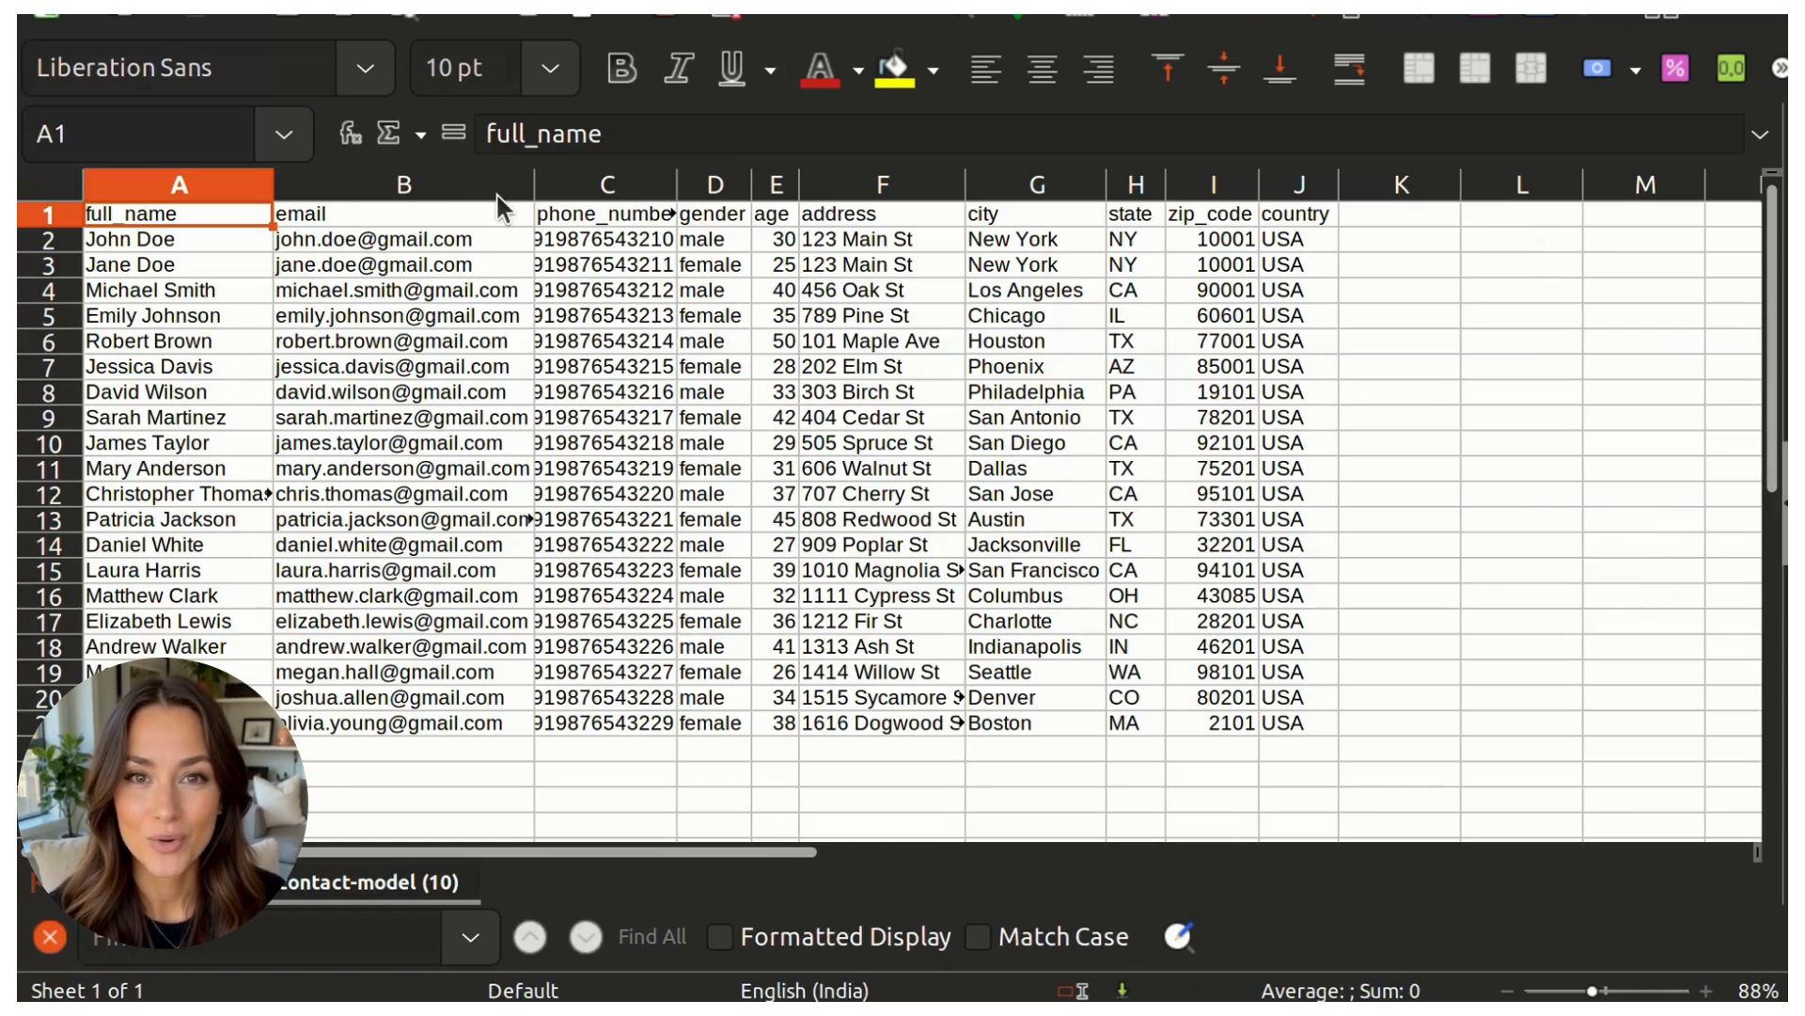
Step: Examine the full_name, email and phone_number header cells in row 1 of the sample sheet
left_click(898, 302)
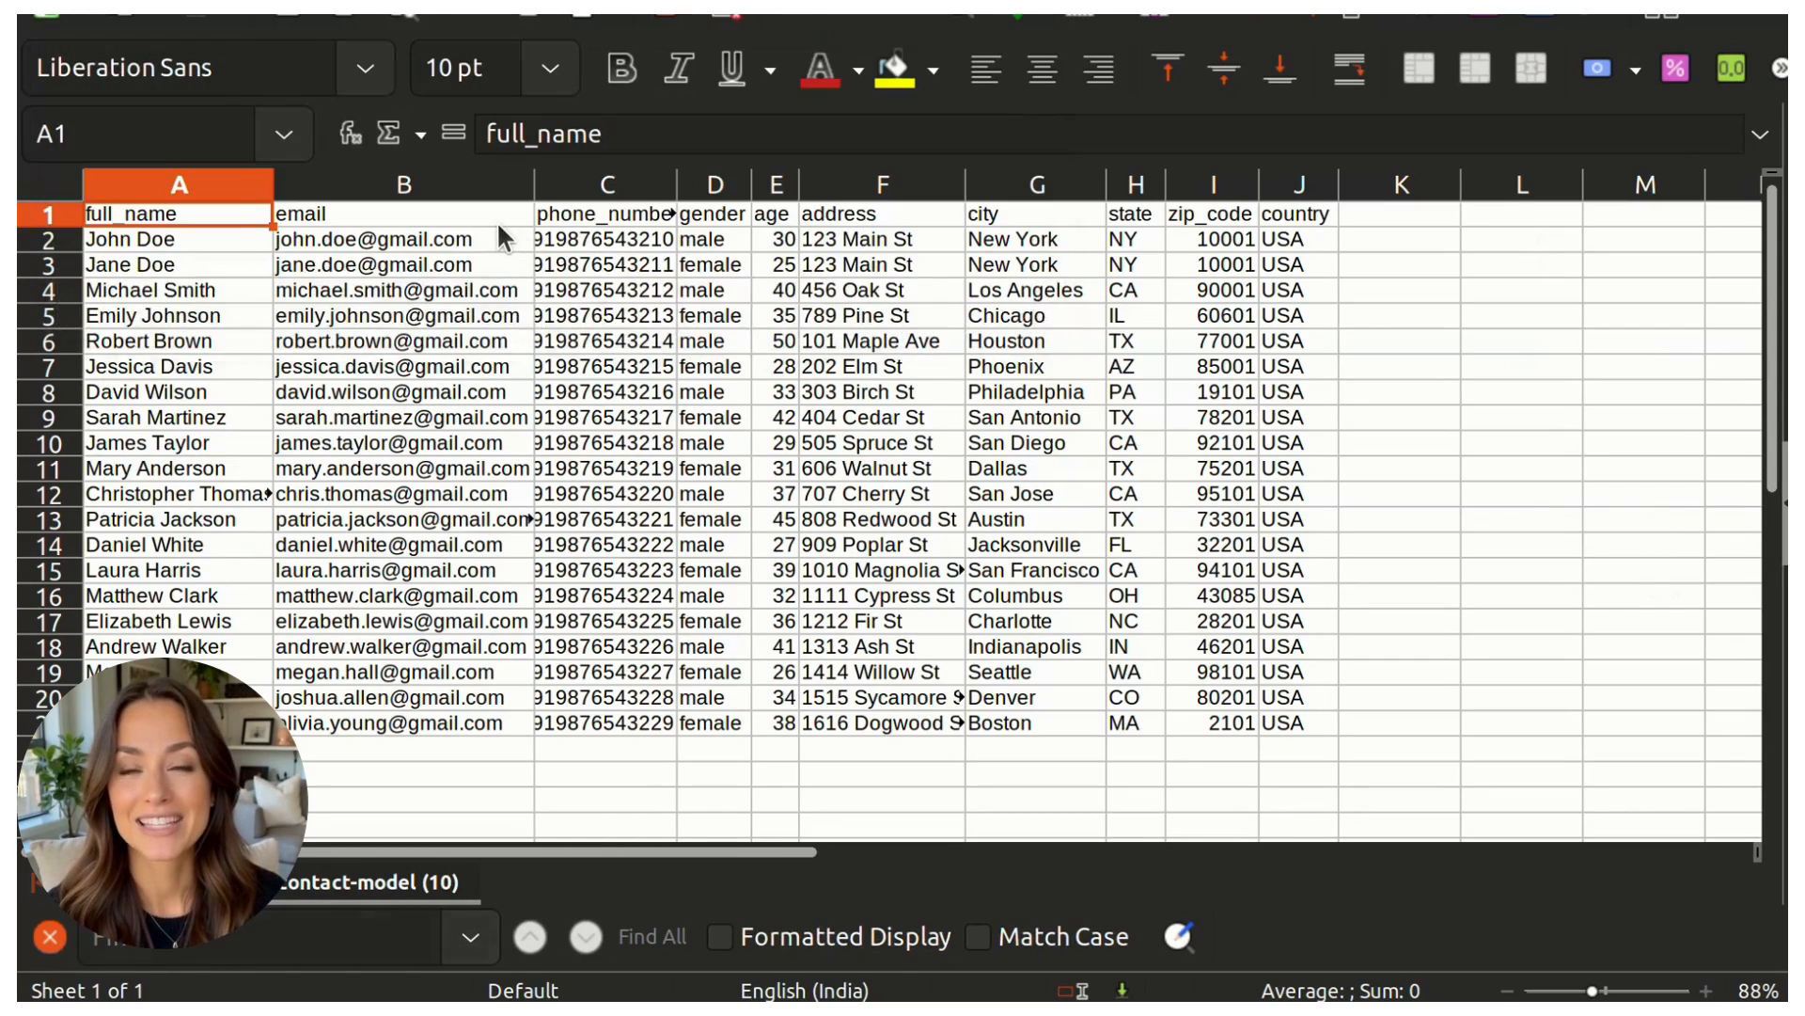
left_click(498, 220)
key("Right")
key("Left")
key("Left")
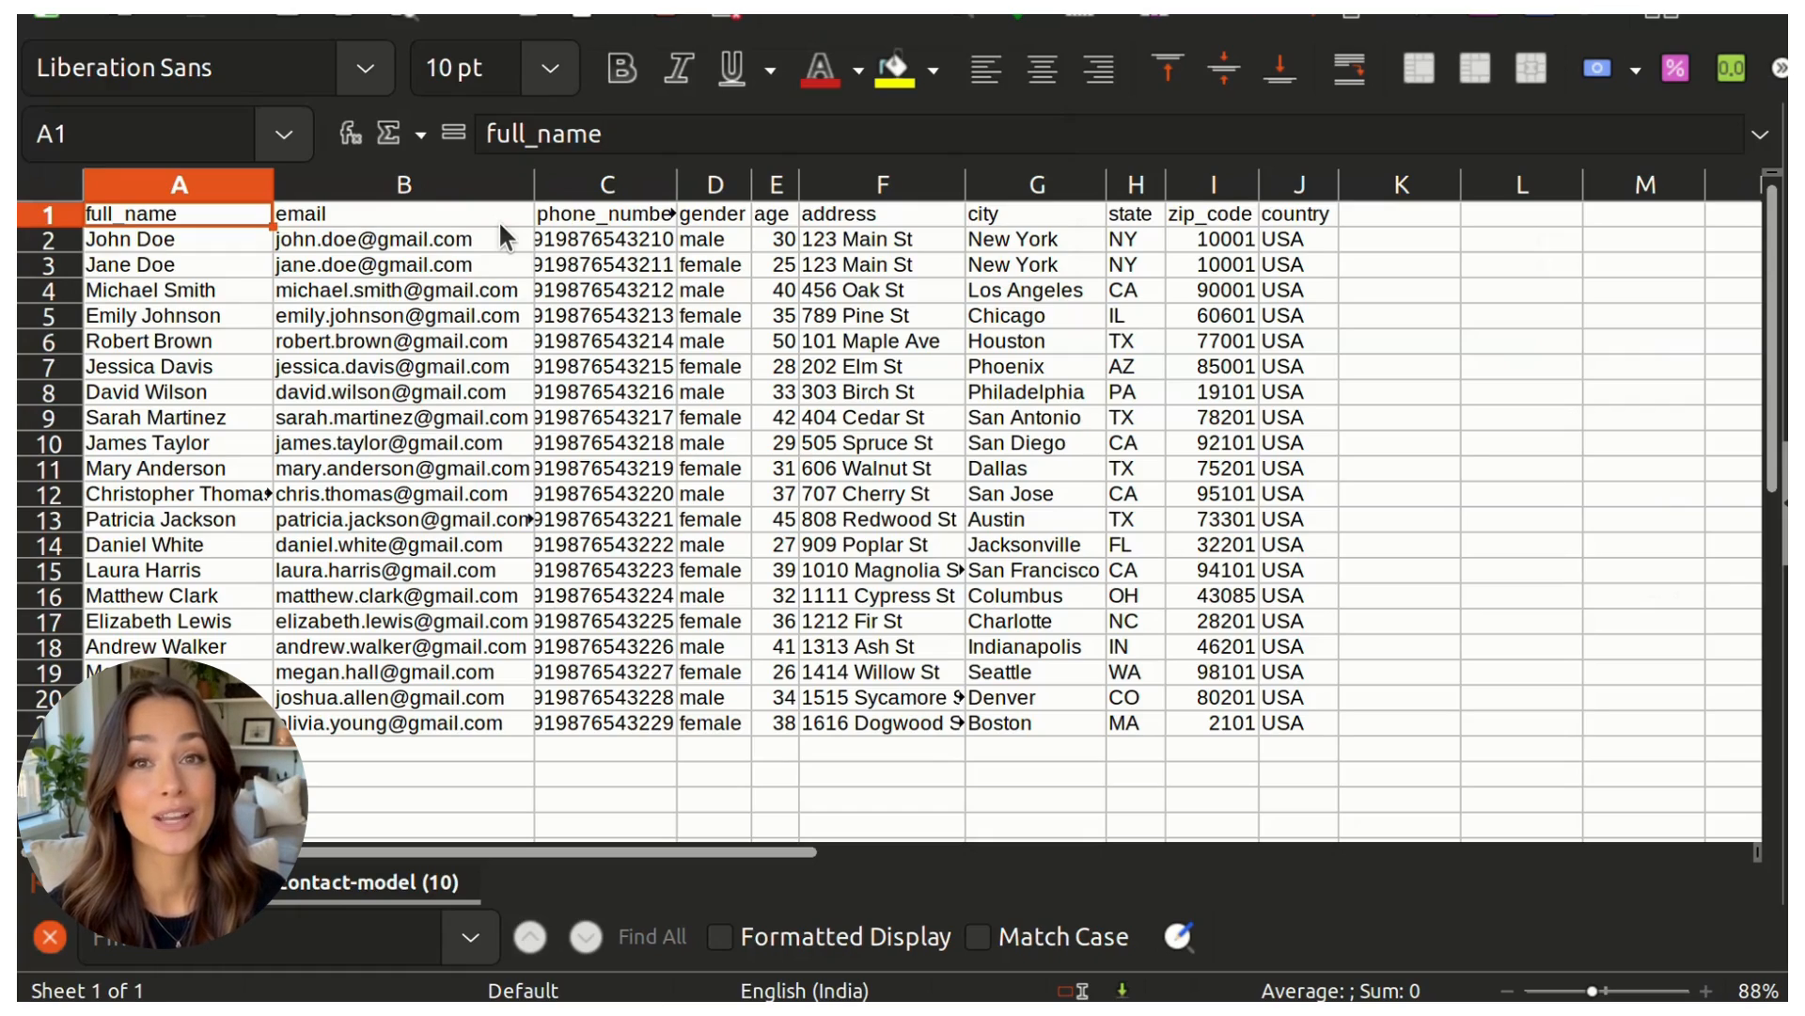
key("shift+Right")
key("shift+Right")
key("Left")
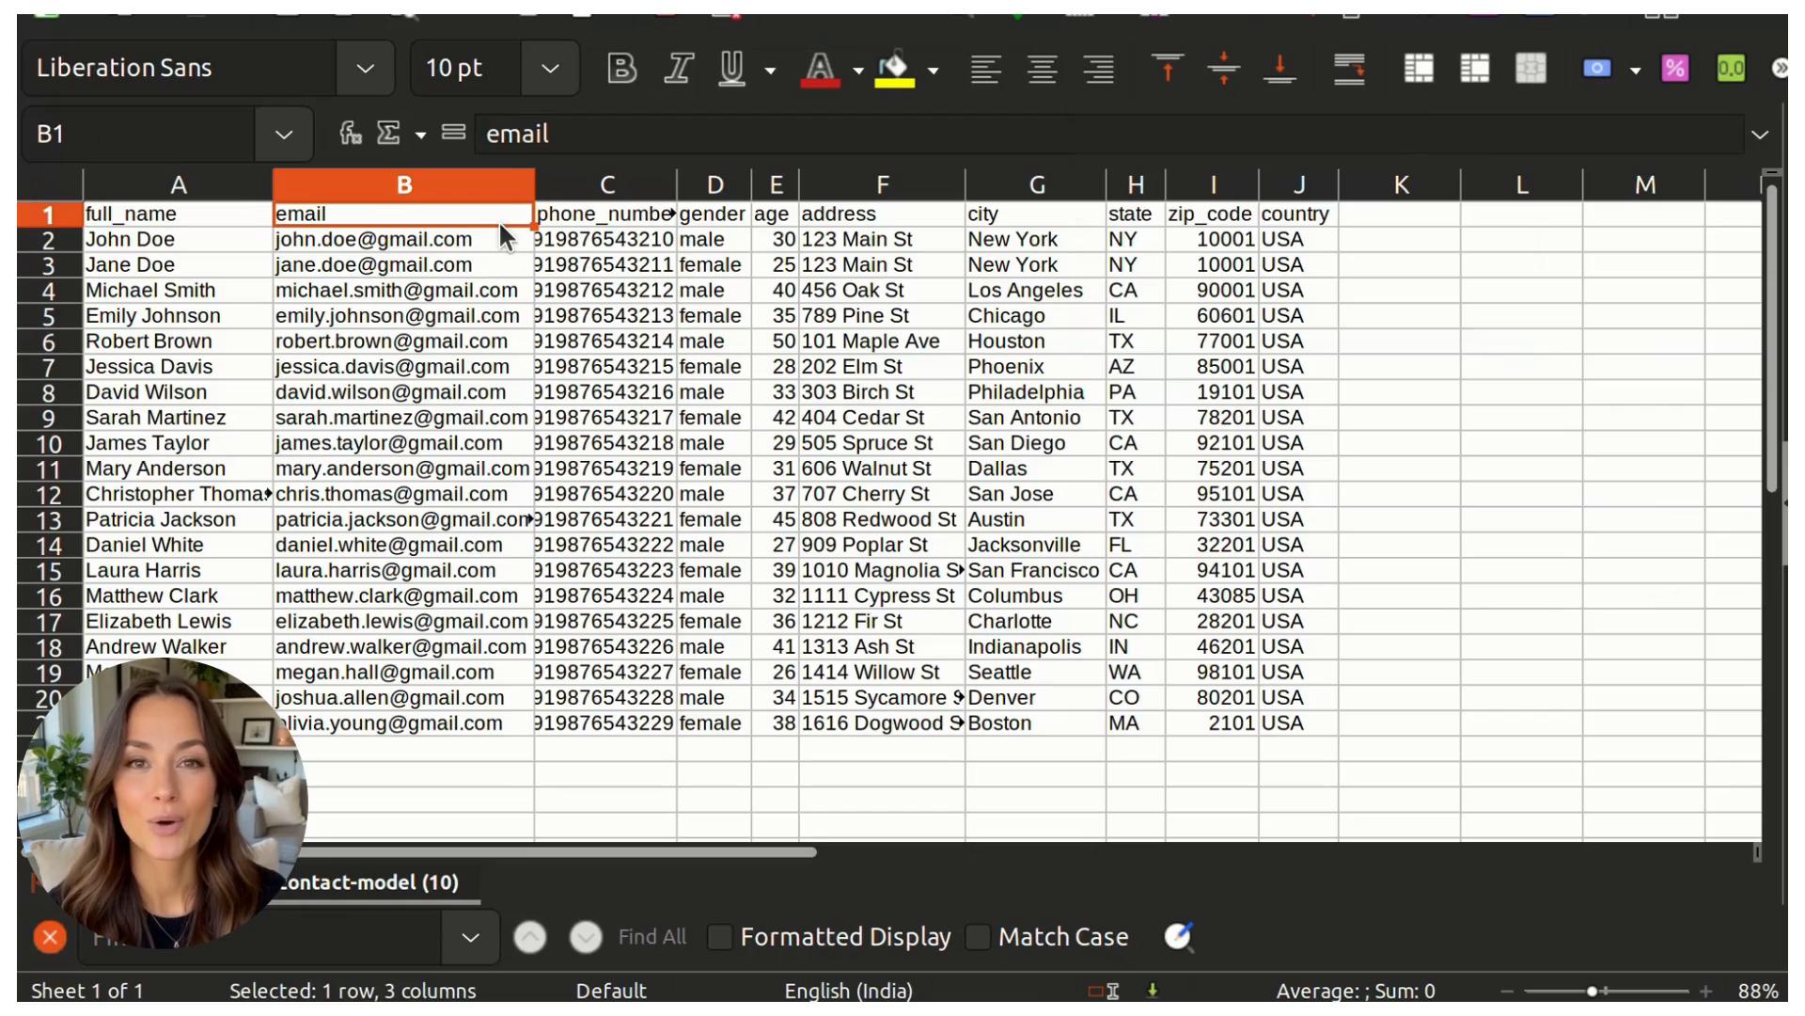
Step: Clear all sample contact data in A2:J21 beneath the header row
key("Left")
key("Down")
key("ctrl+shift+Right")
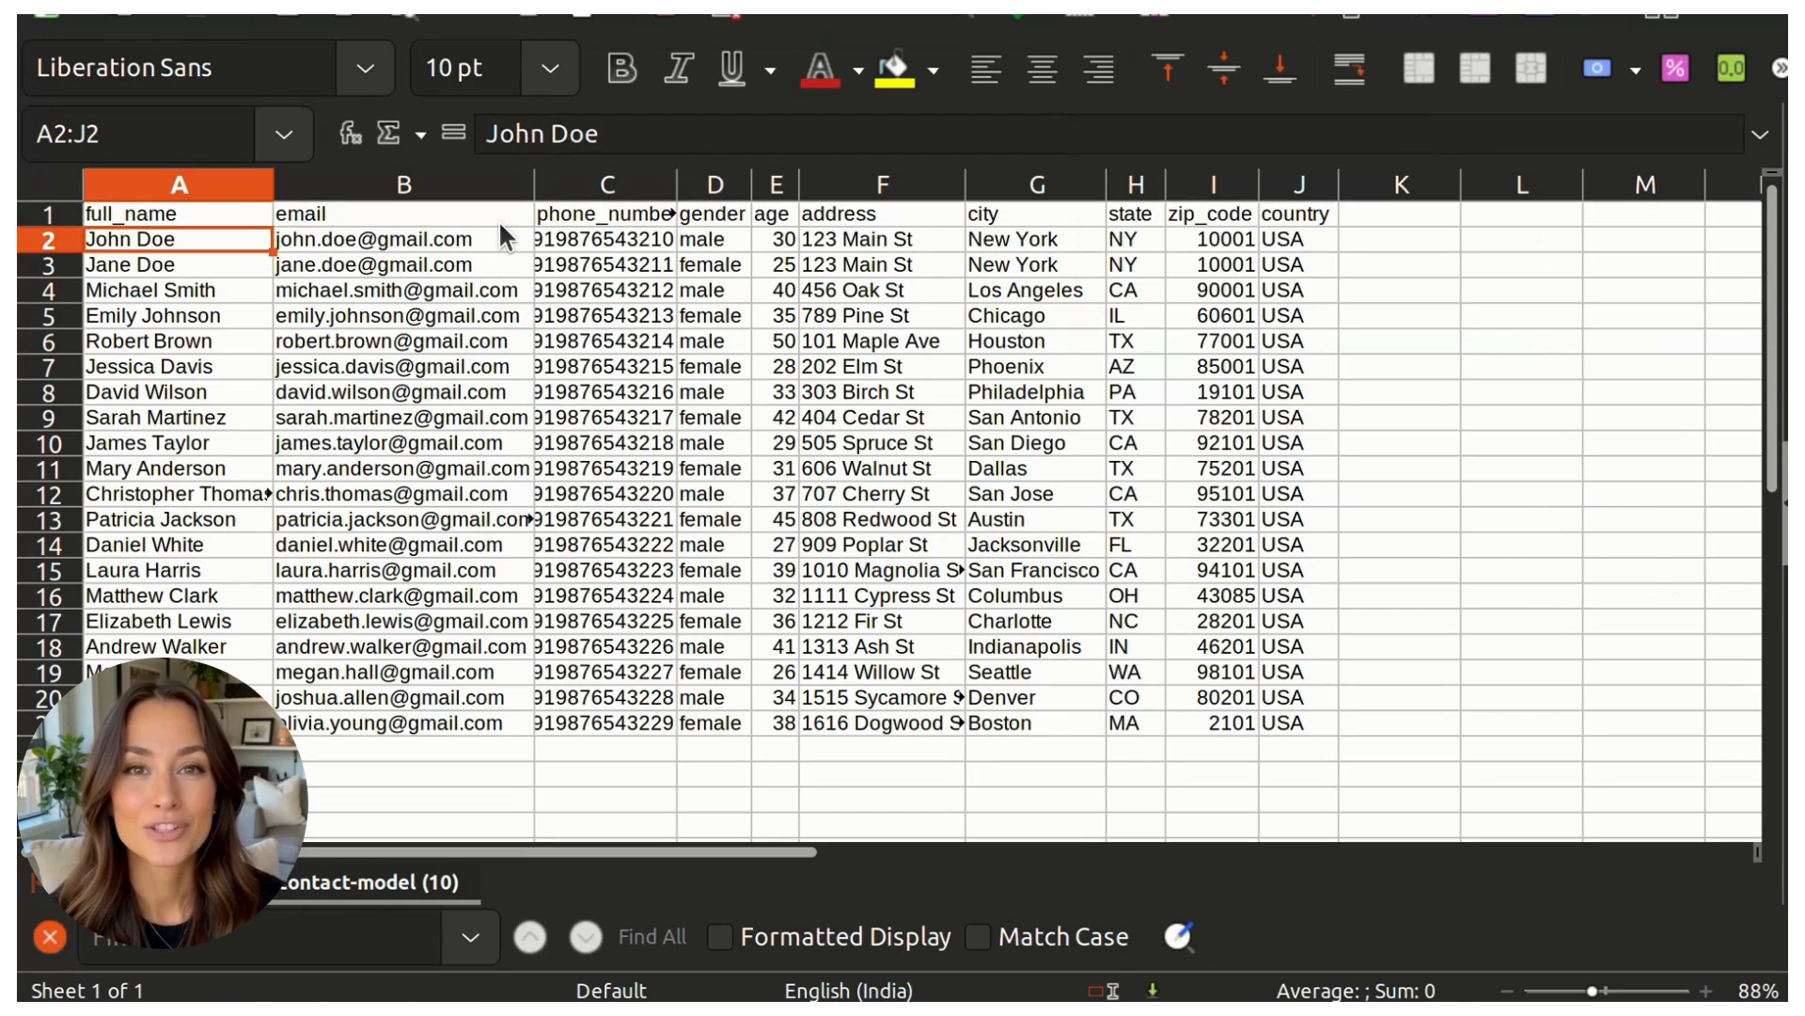
key("ctrl+shift+Down")
key("Delete")
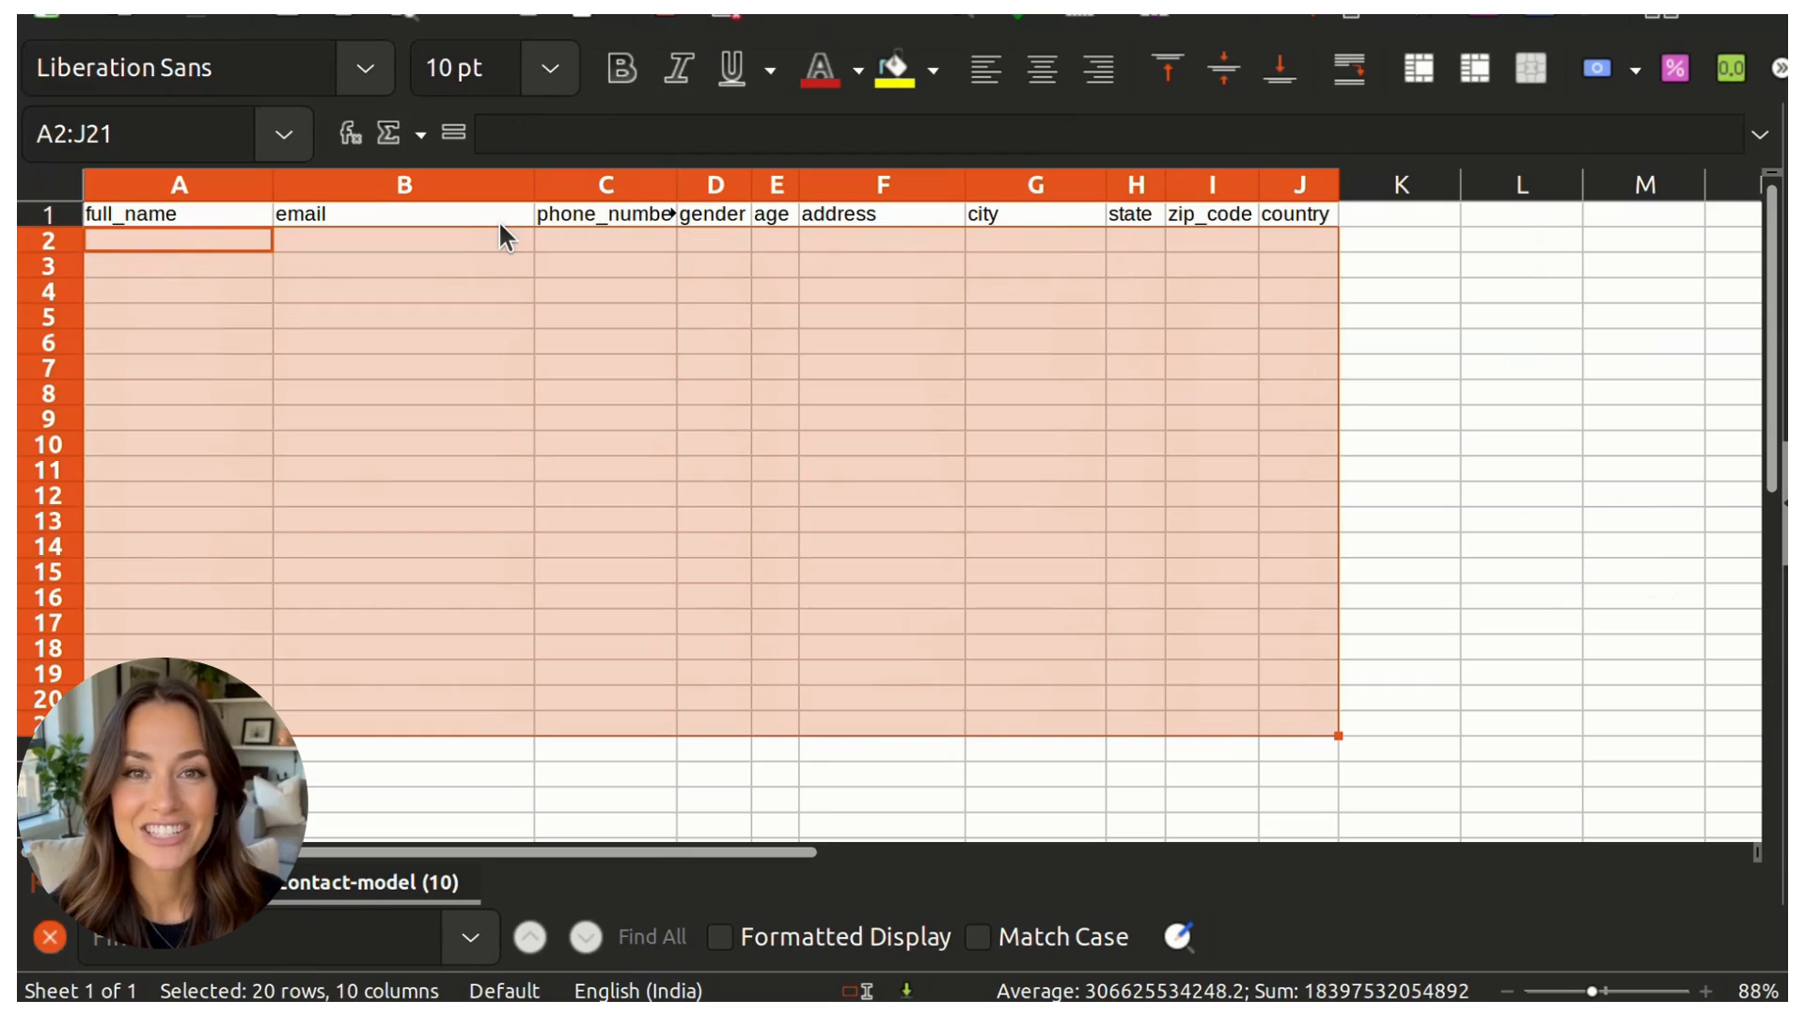
Step: Delete columns D through J, from gender to country
left_click(707, 186)
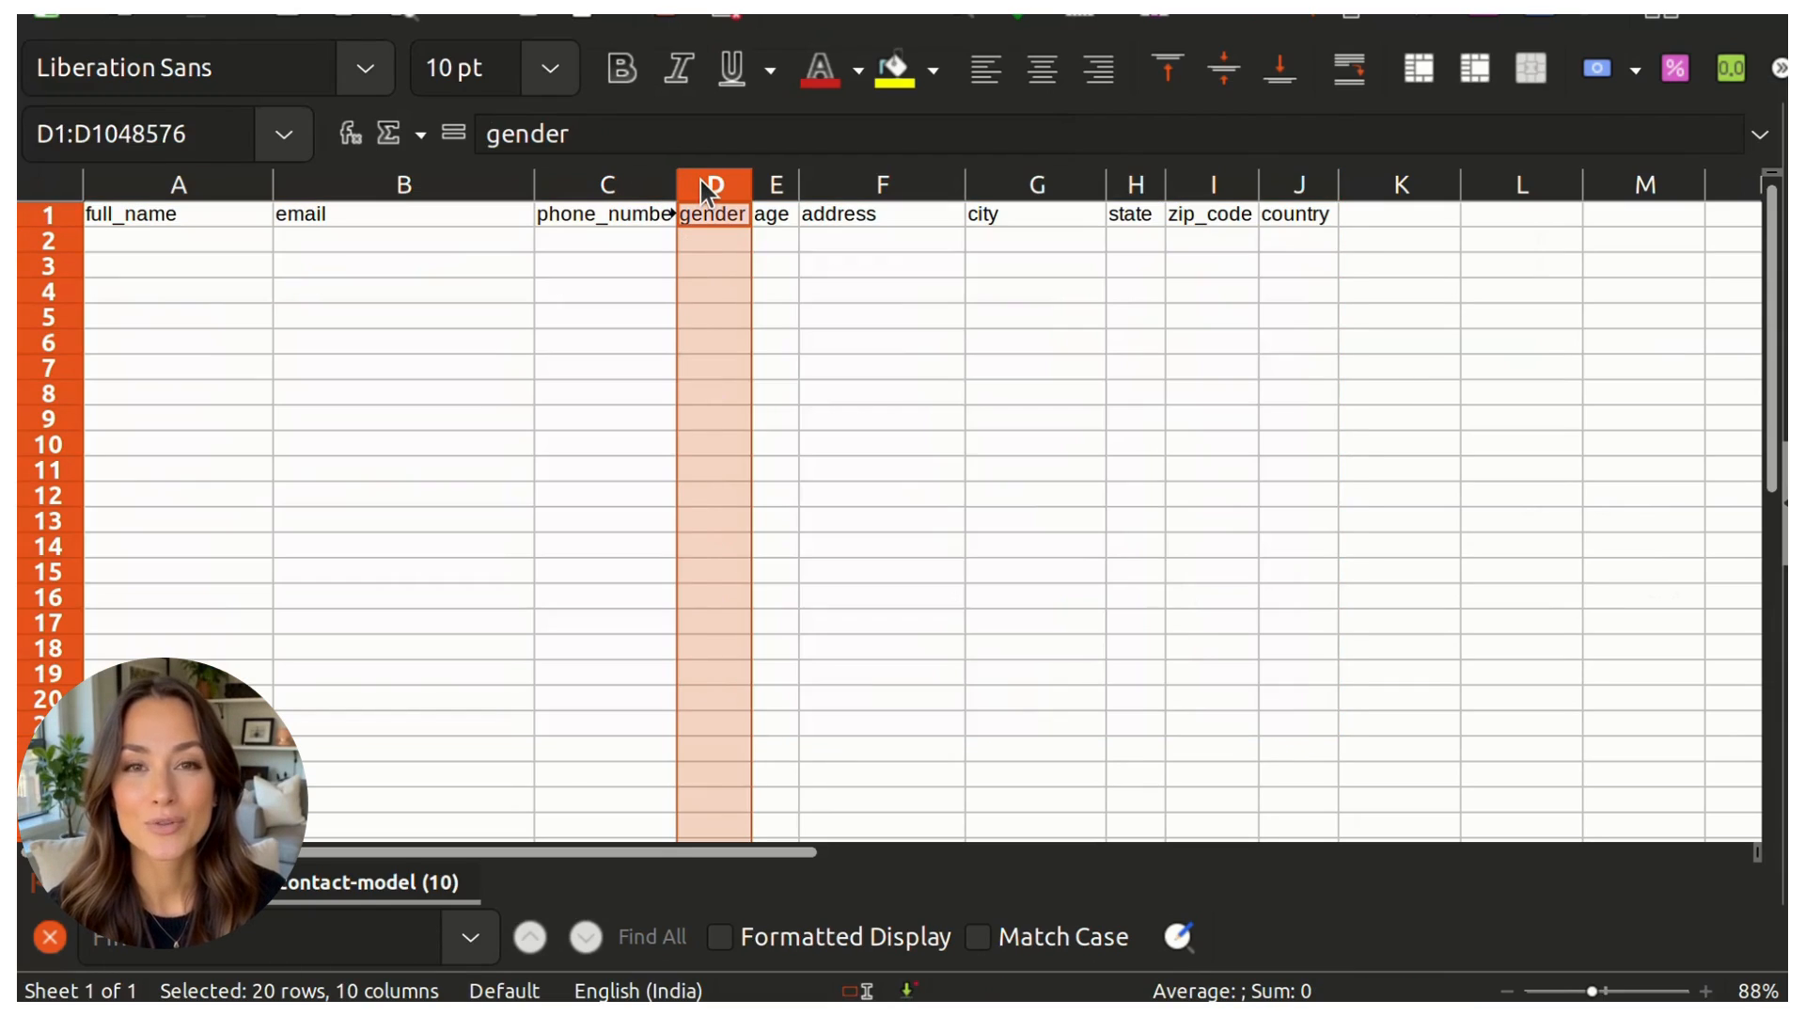
key("shift+Right")
key("shift+Right")
key("shift+Right")
key("shift+Right")
key("shift+Right")
key("shift+Right")
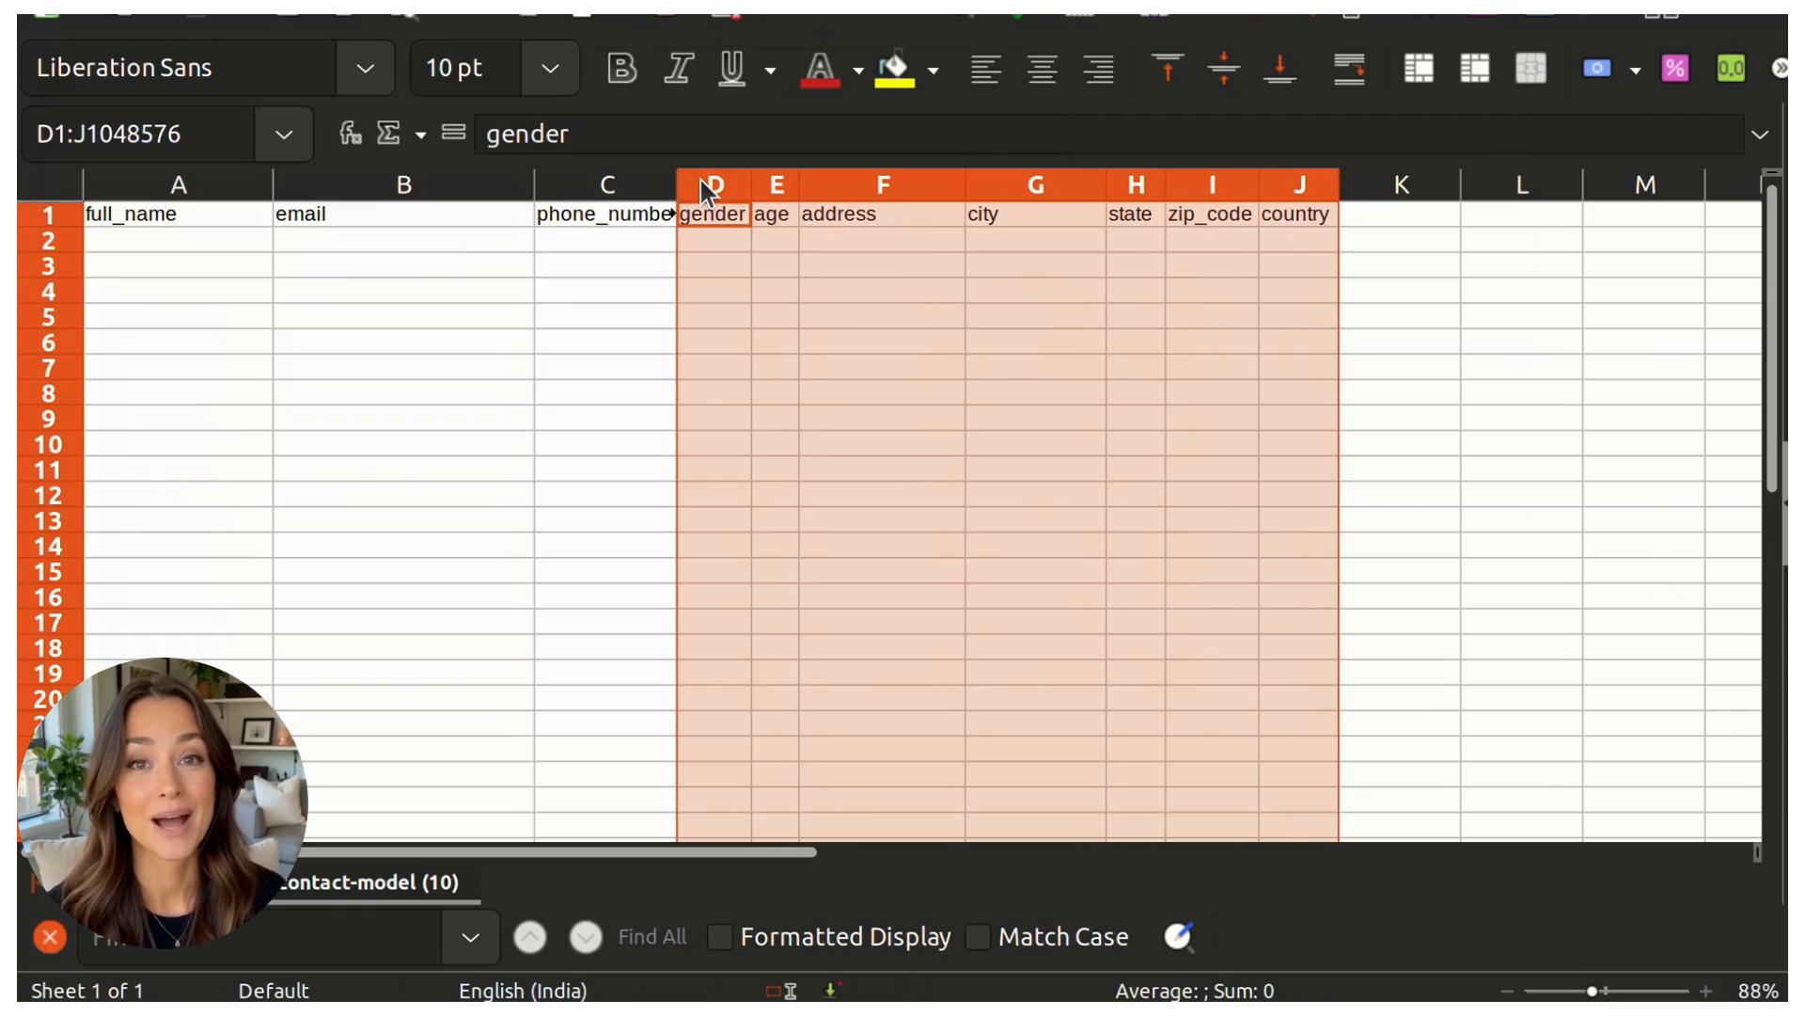
right_click(702, 179)
left_click(845, 463)
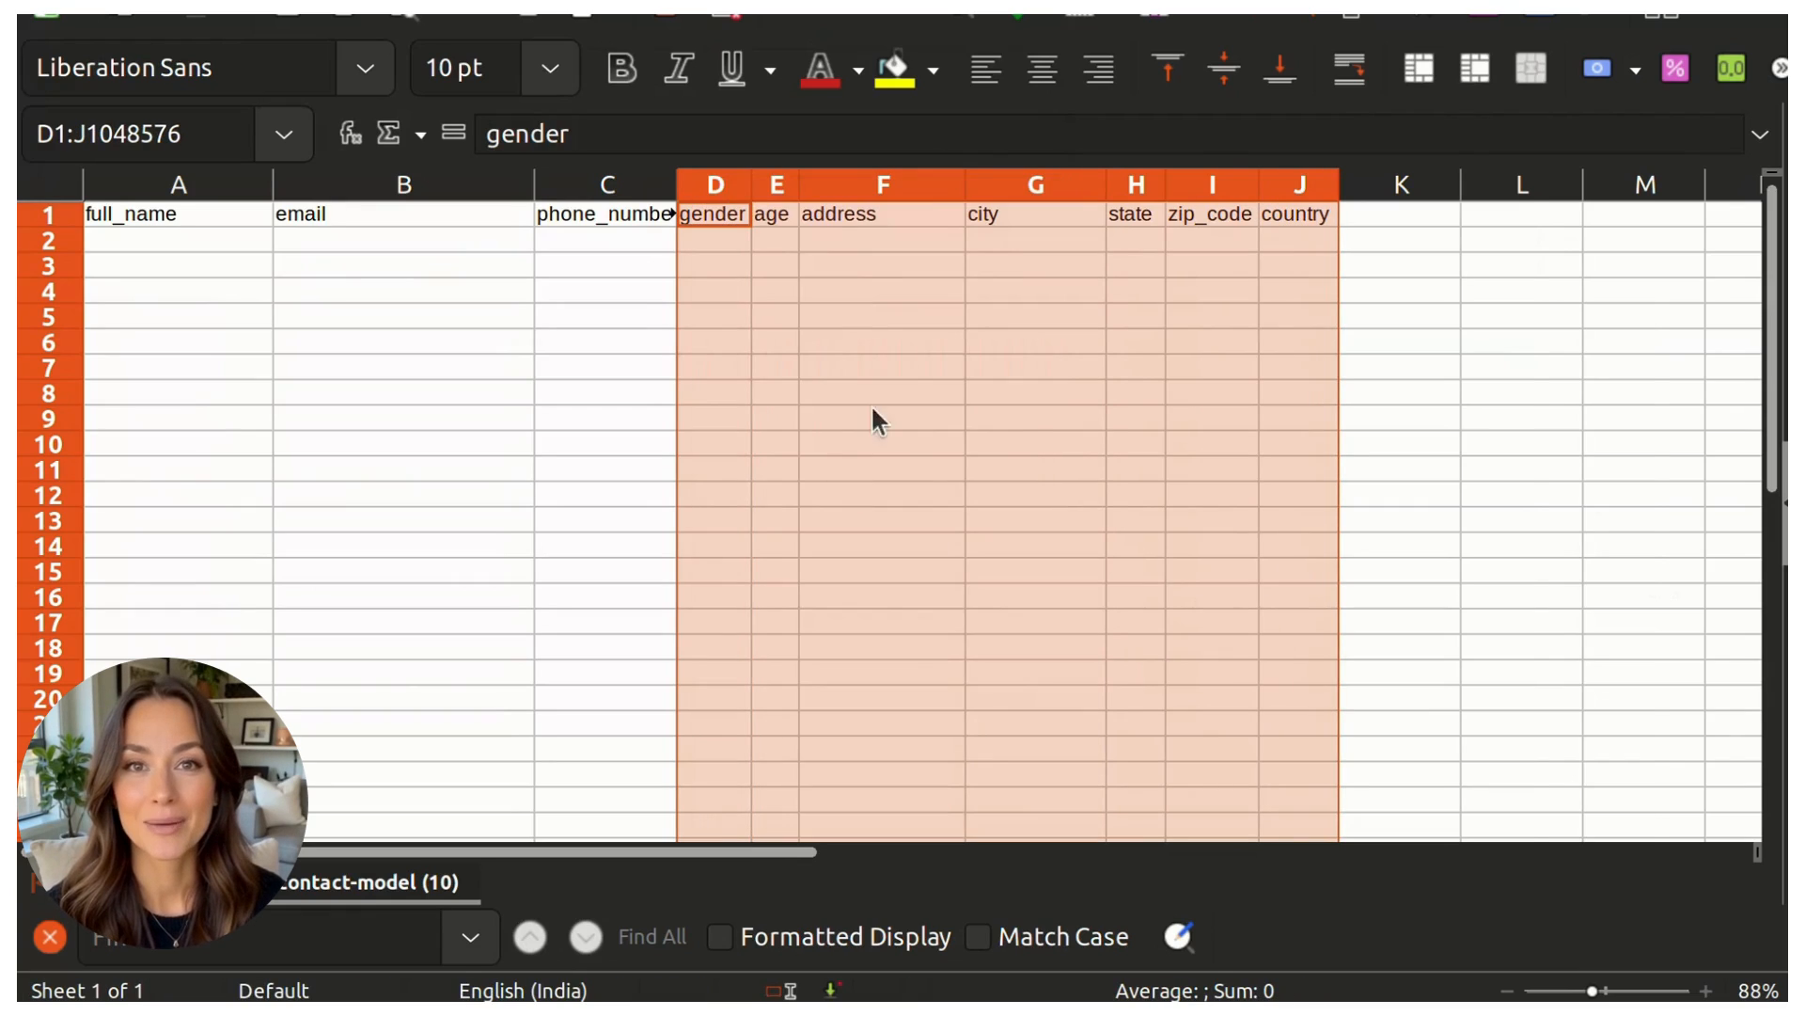
Step: Add the header "type" in D1 and widen the phone_number column to fit its header
left_click(753, 223)
type("type")
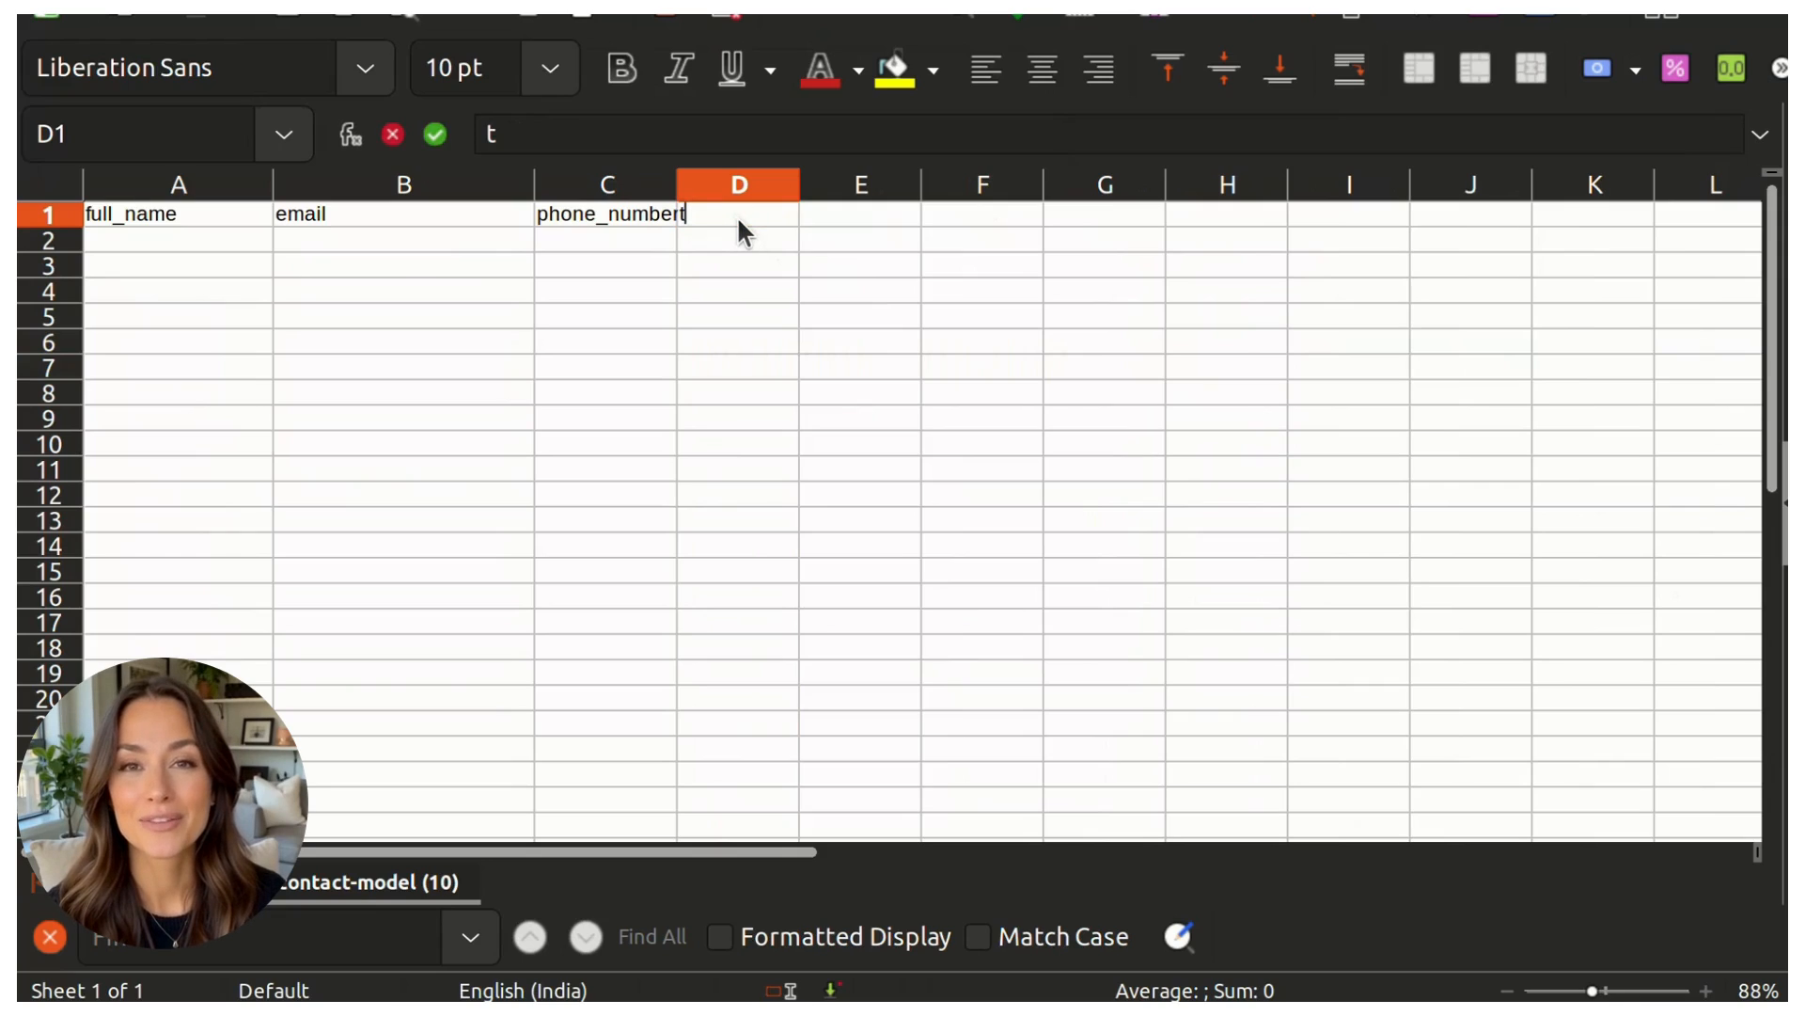
key("Return")
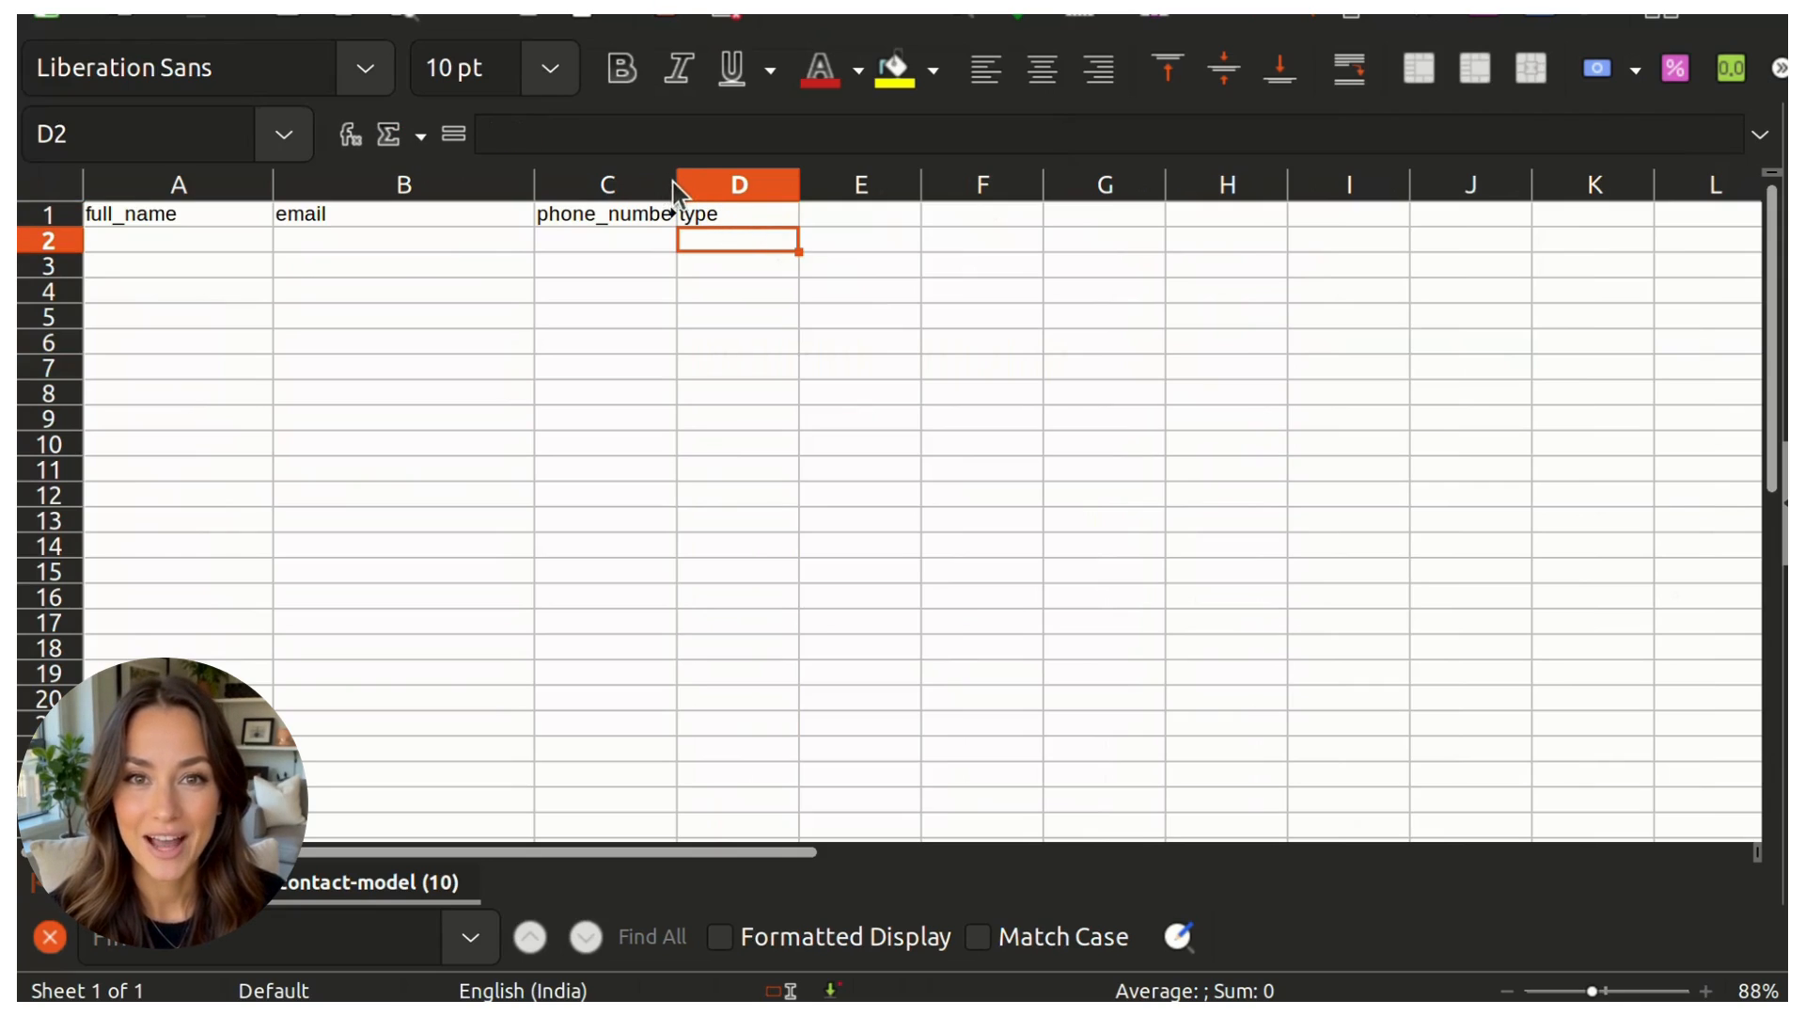
left_click_drag(673, 183, 812, 182)
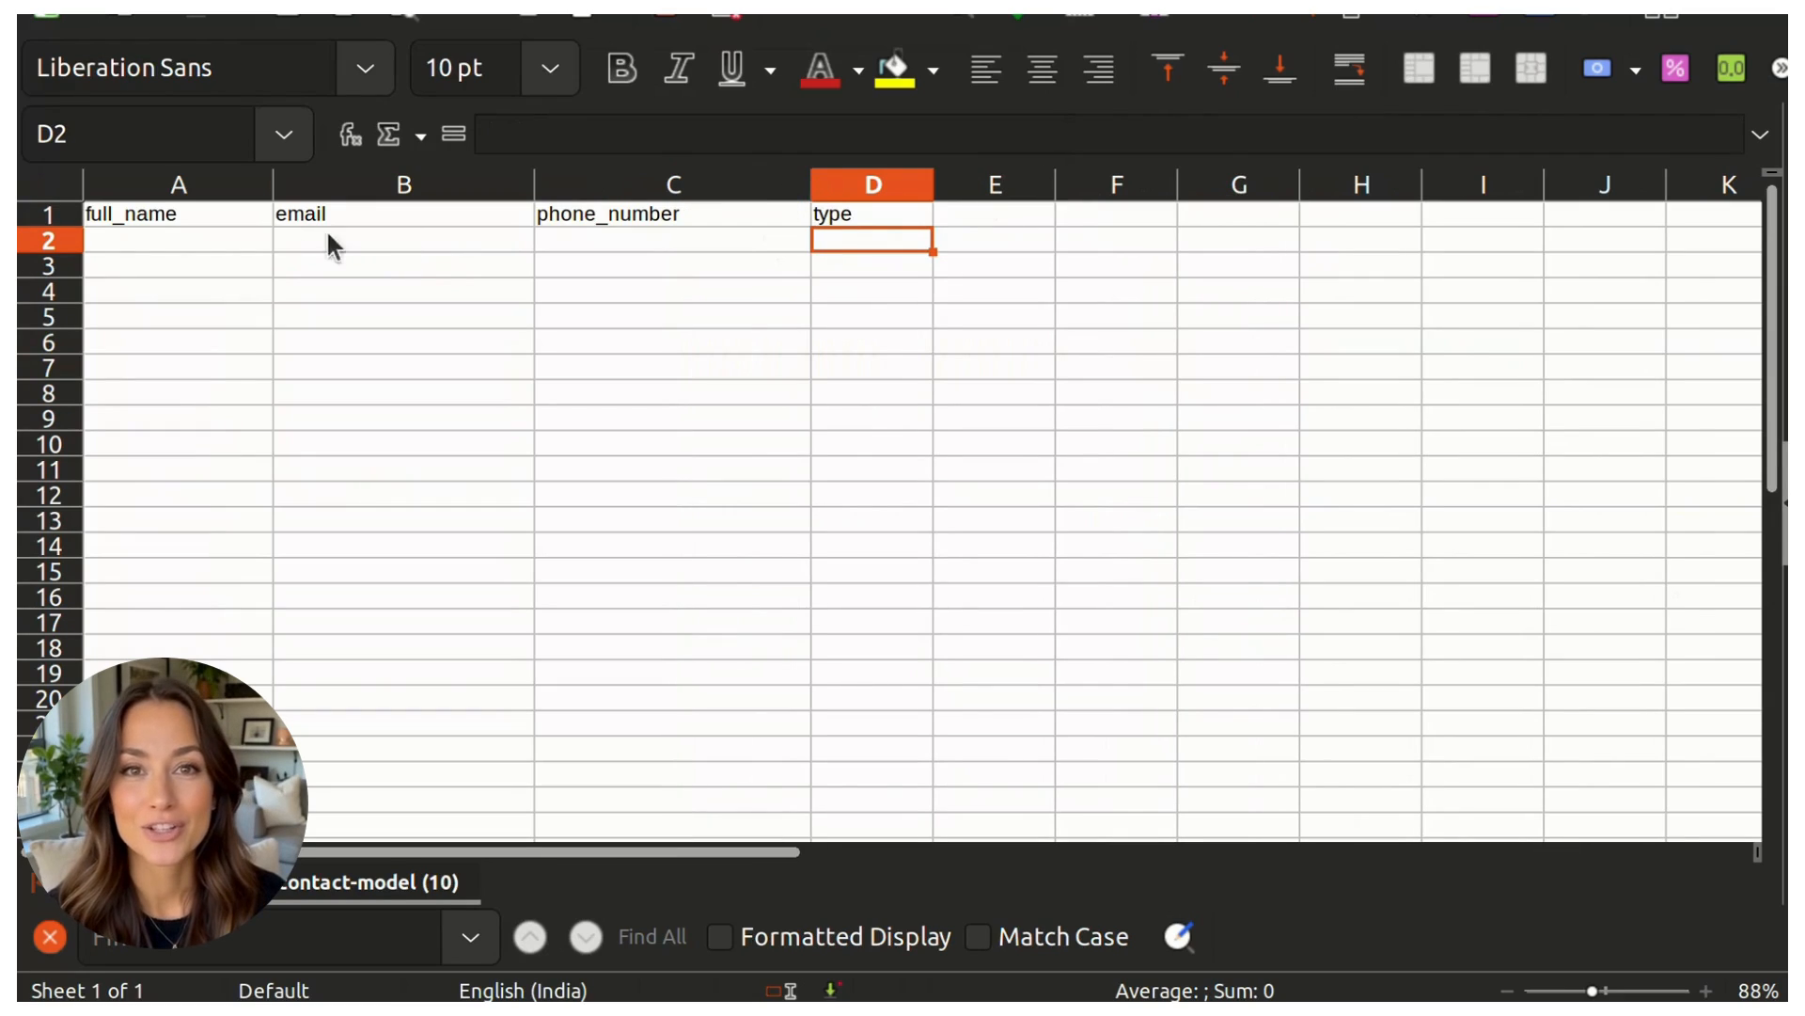
Step: Enter the new contact's name in A2 and e-mail address in B2
left_click(179, 250)
type("ava")
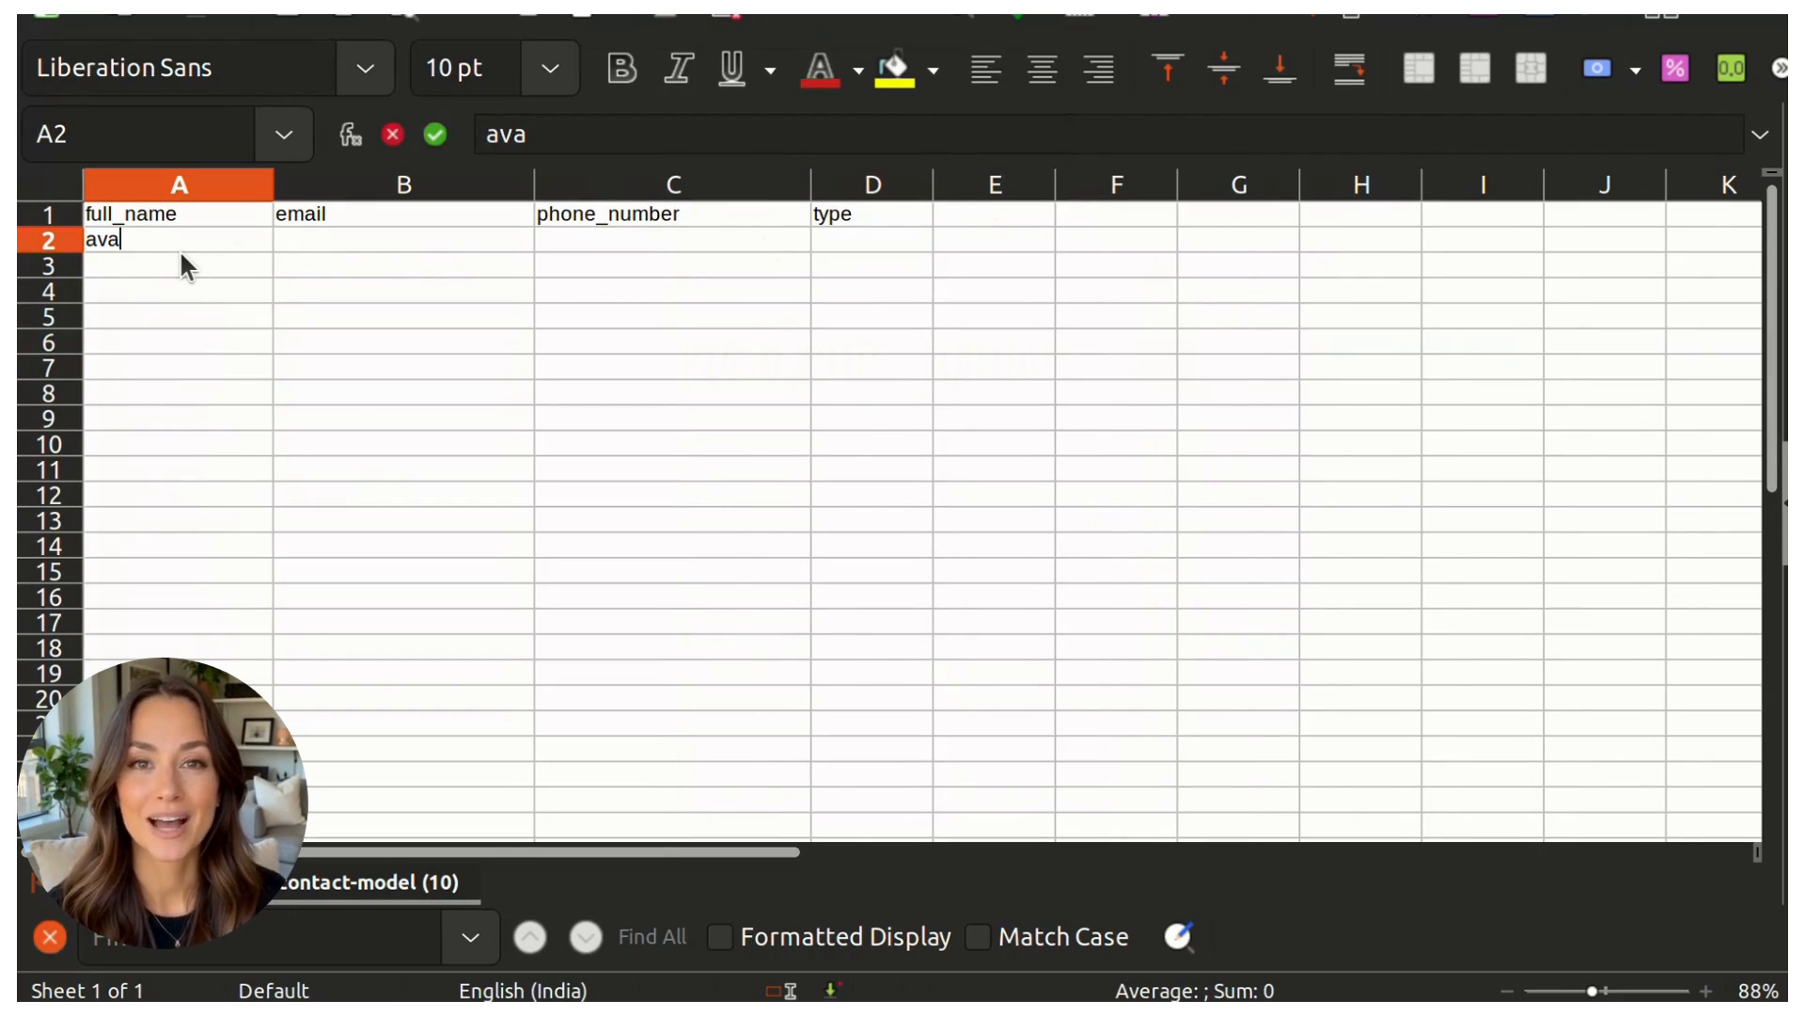
key("Return")
key("Up")
key("Right")
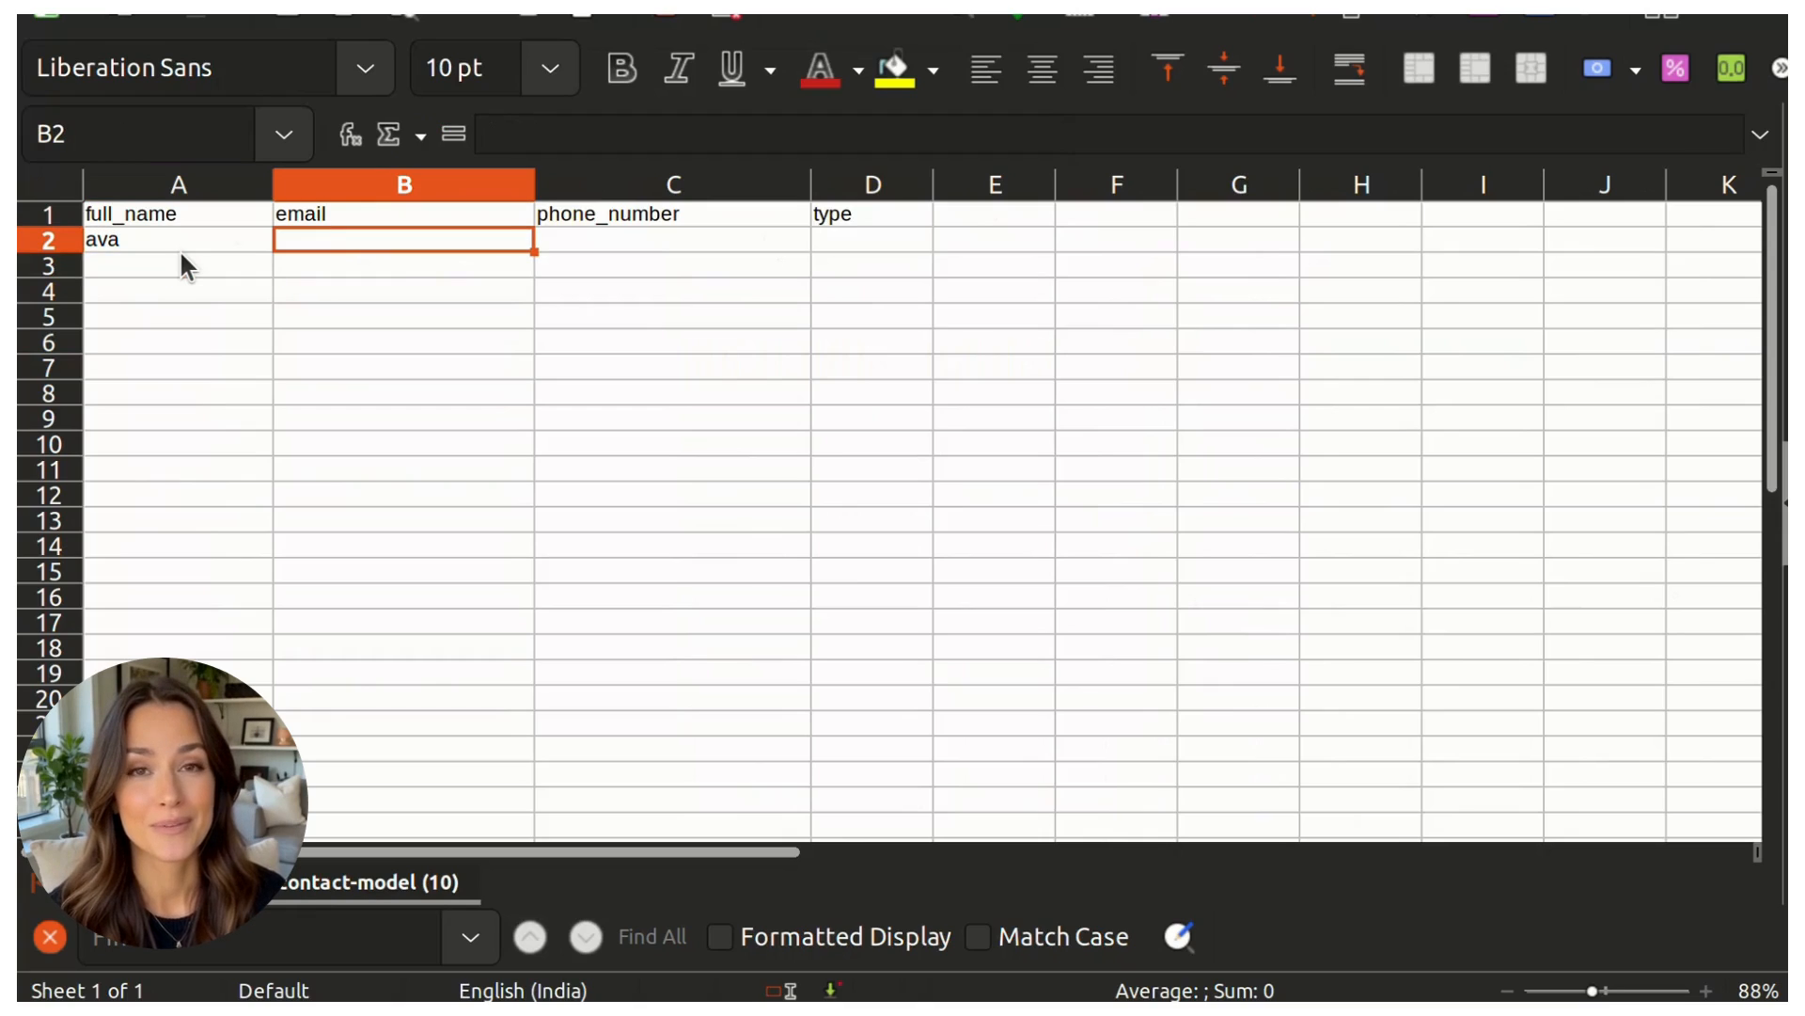
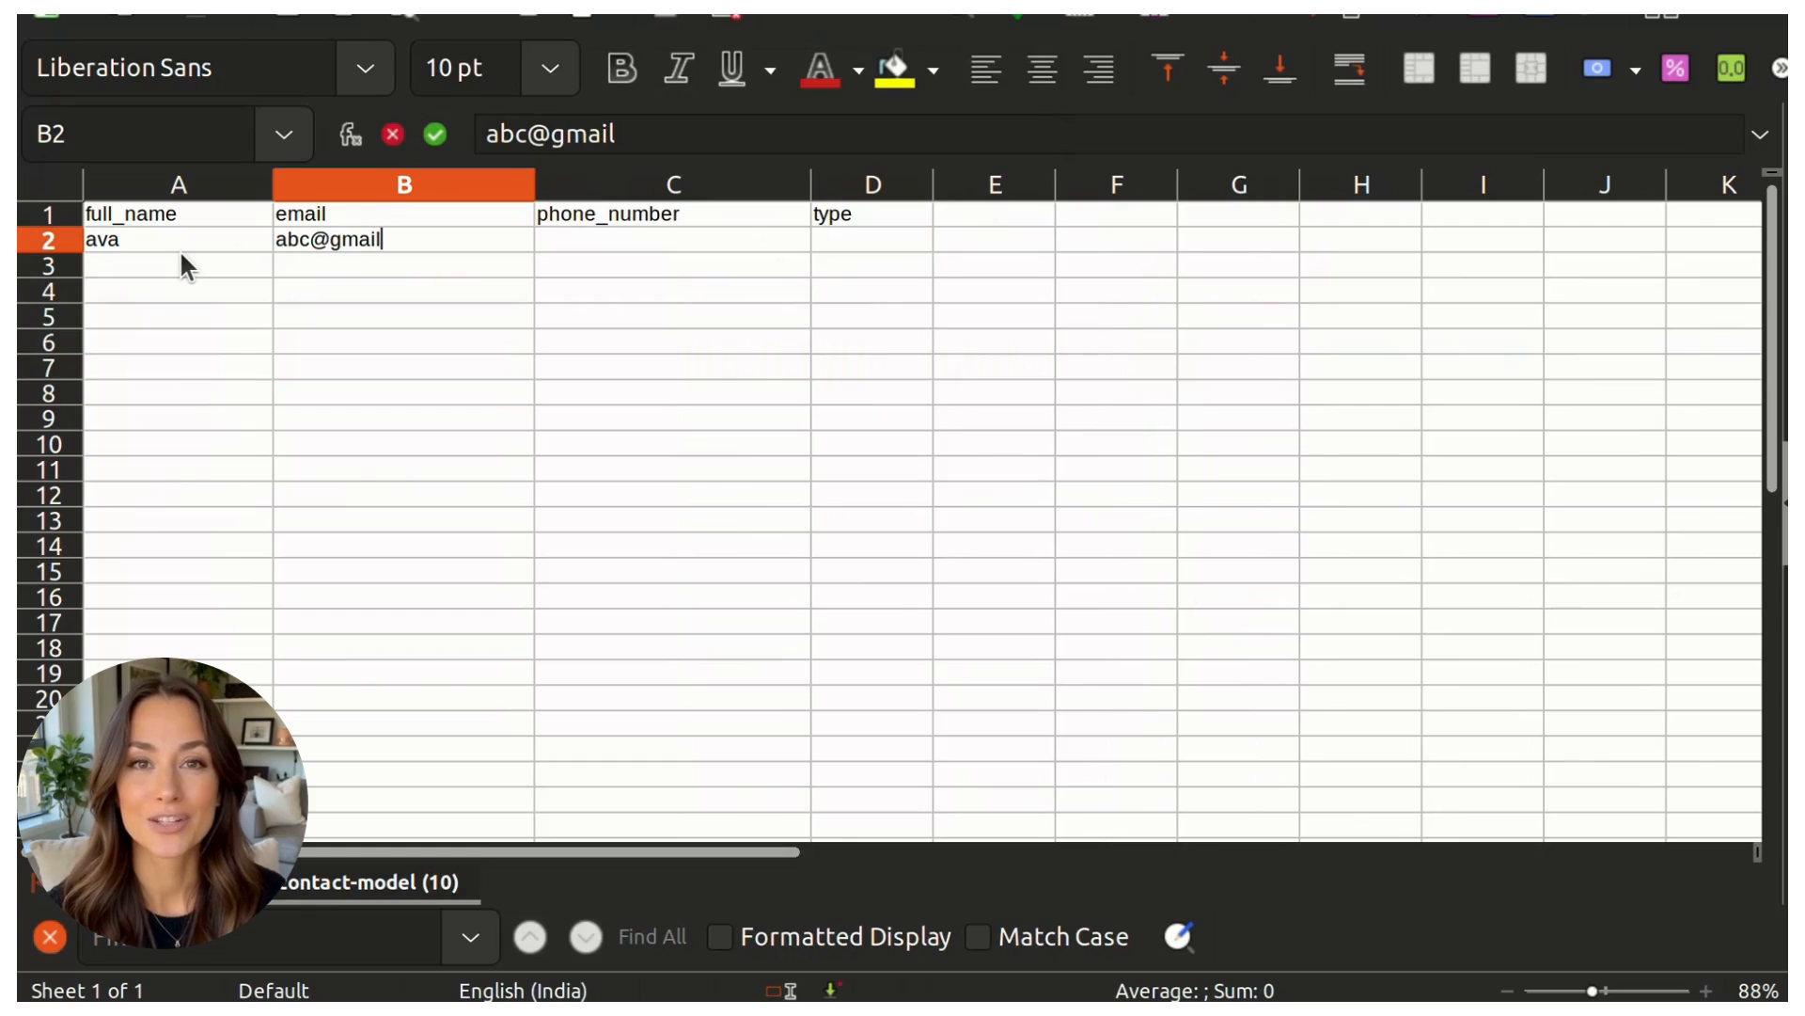
key("Return")
key("Up")
key("Right")
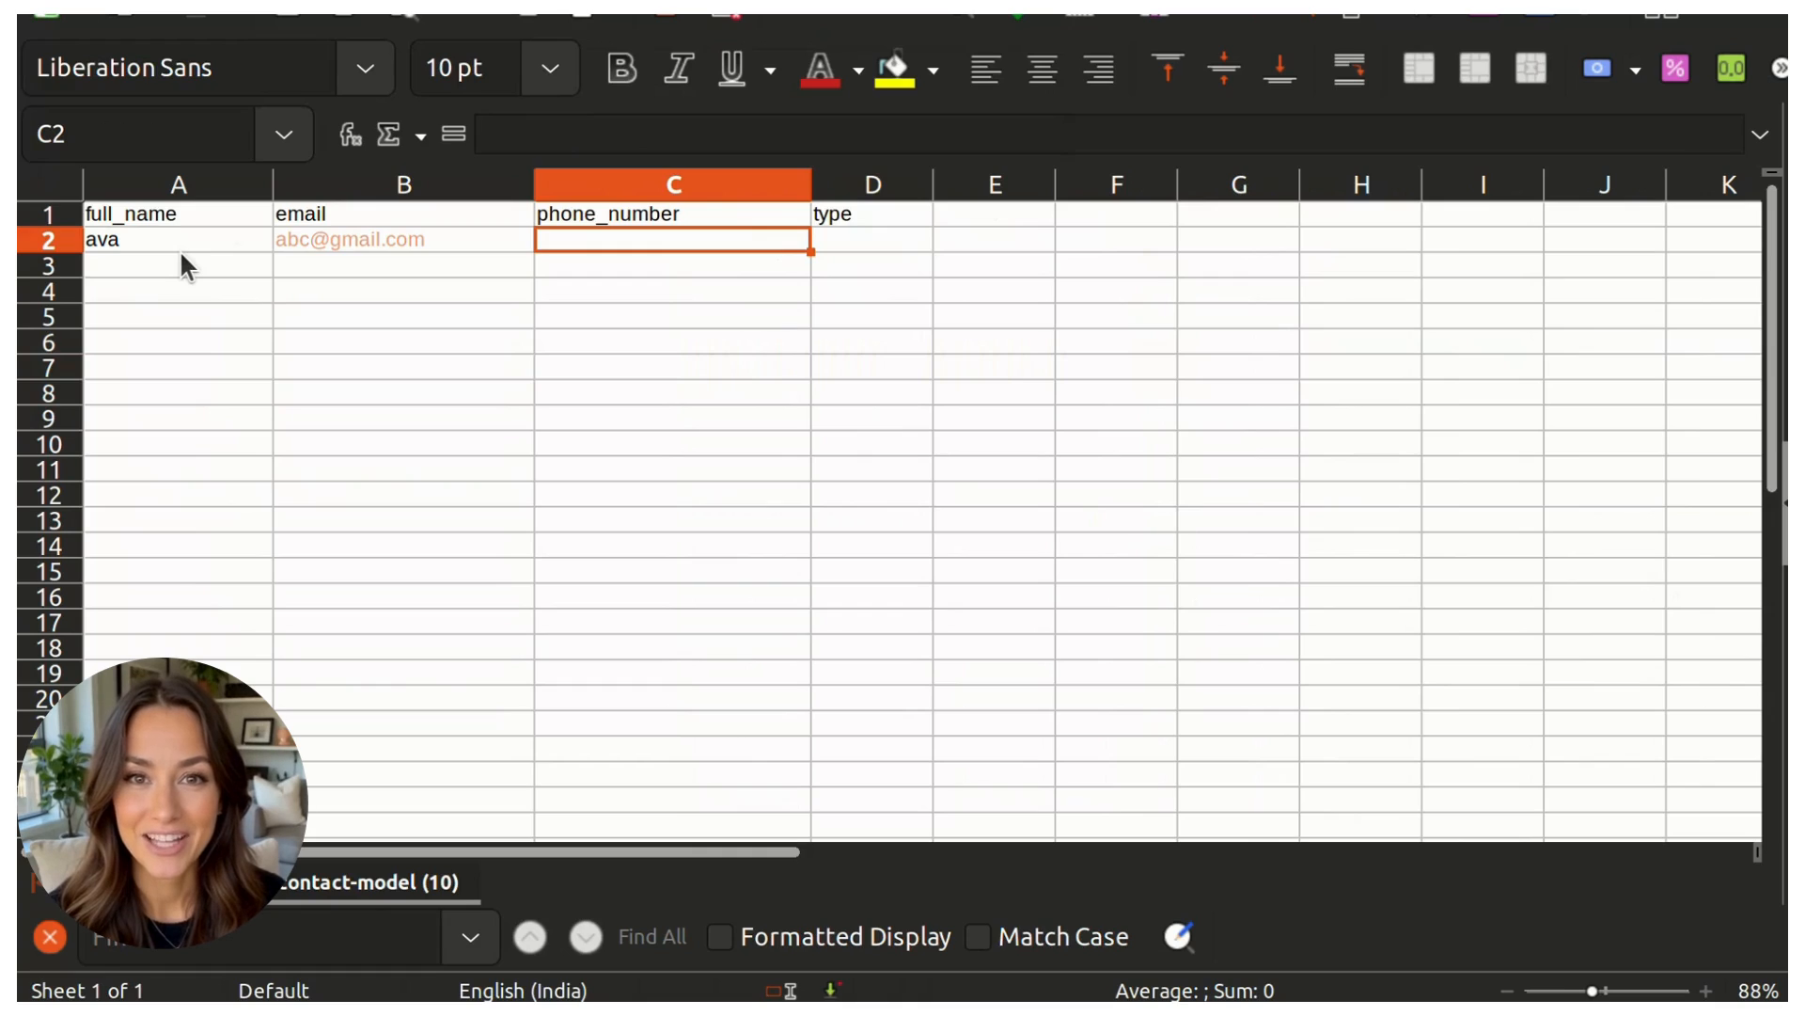
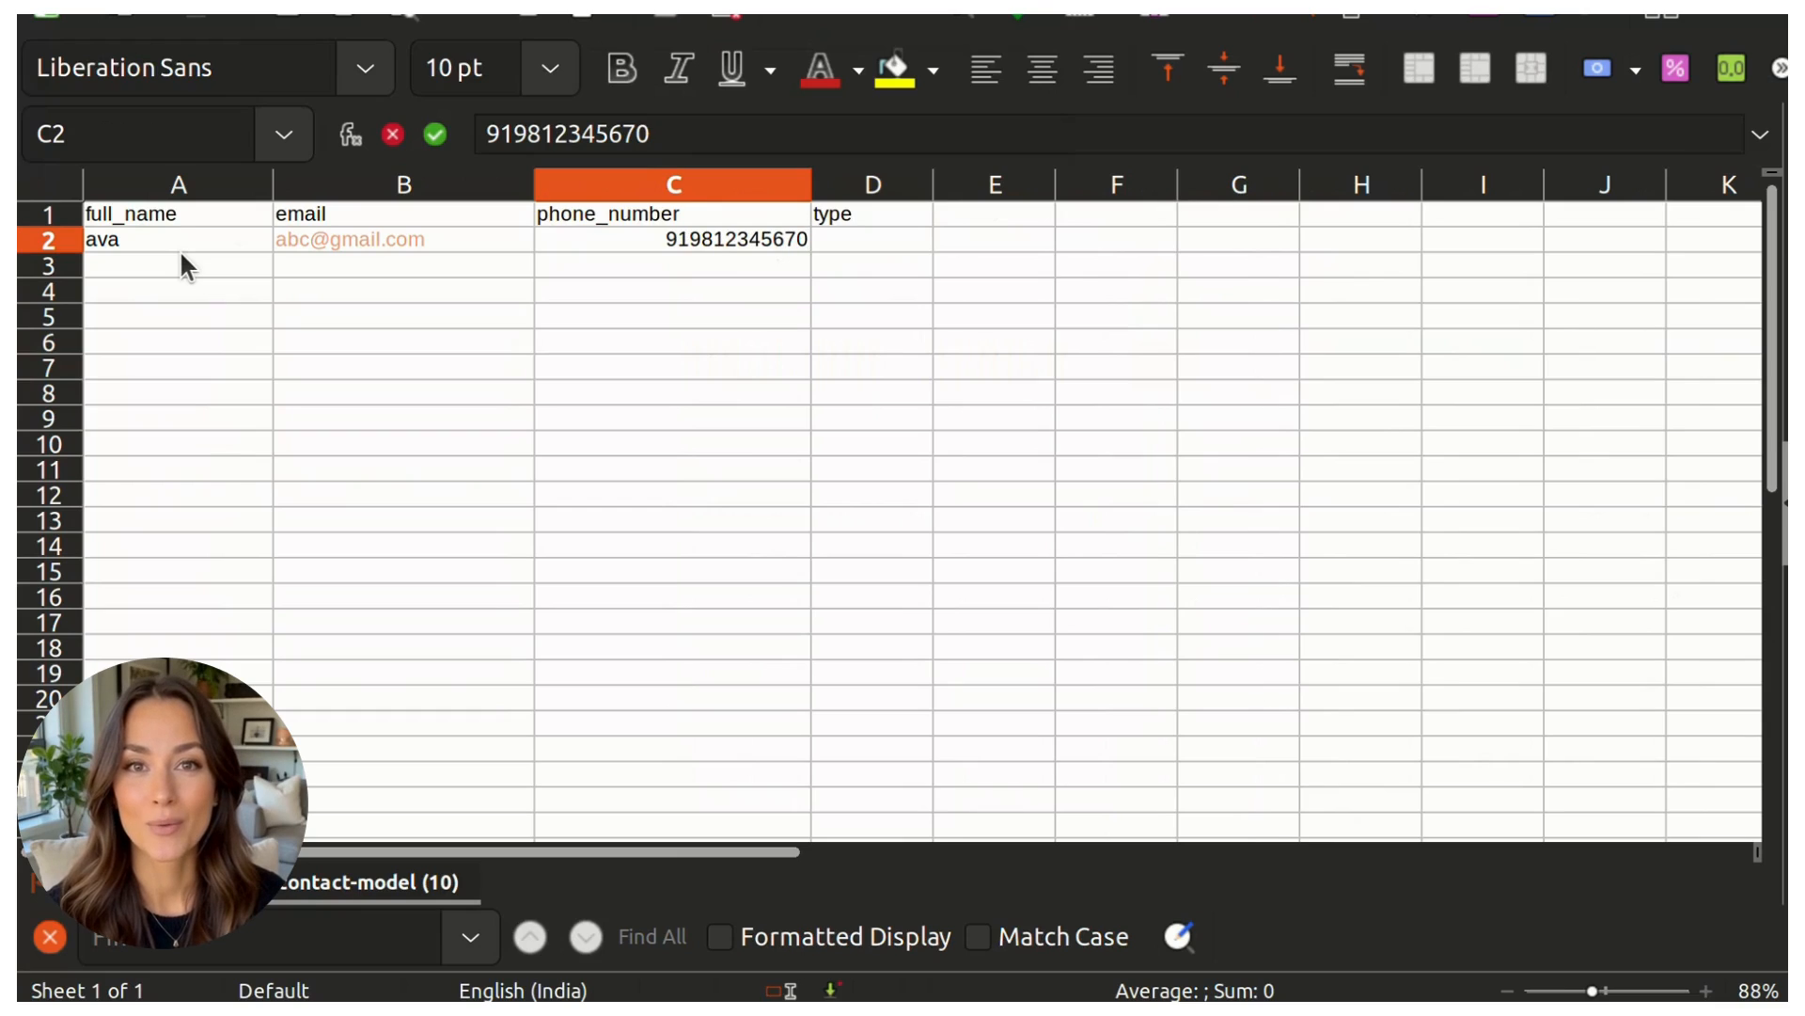
Step: Enter the contact's phone number with country code in C2
key("Return")
key("Up")
key("Right")
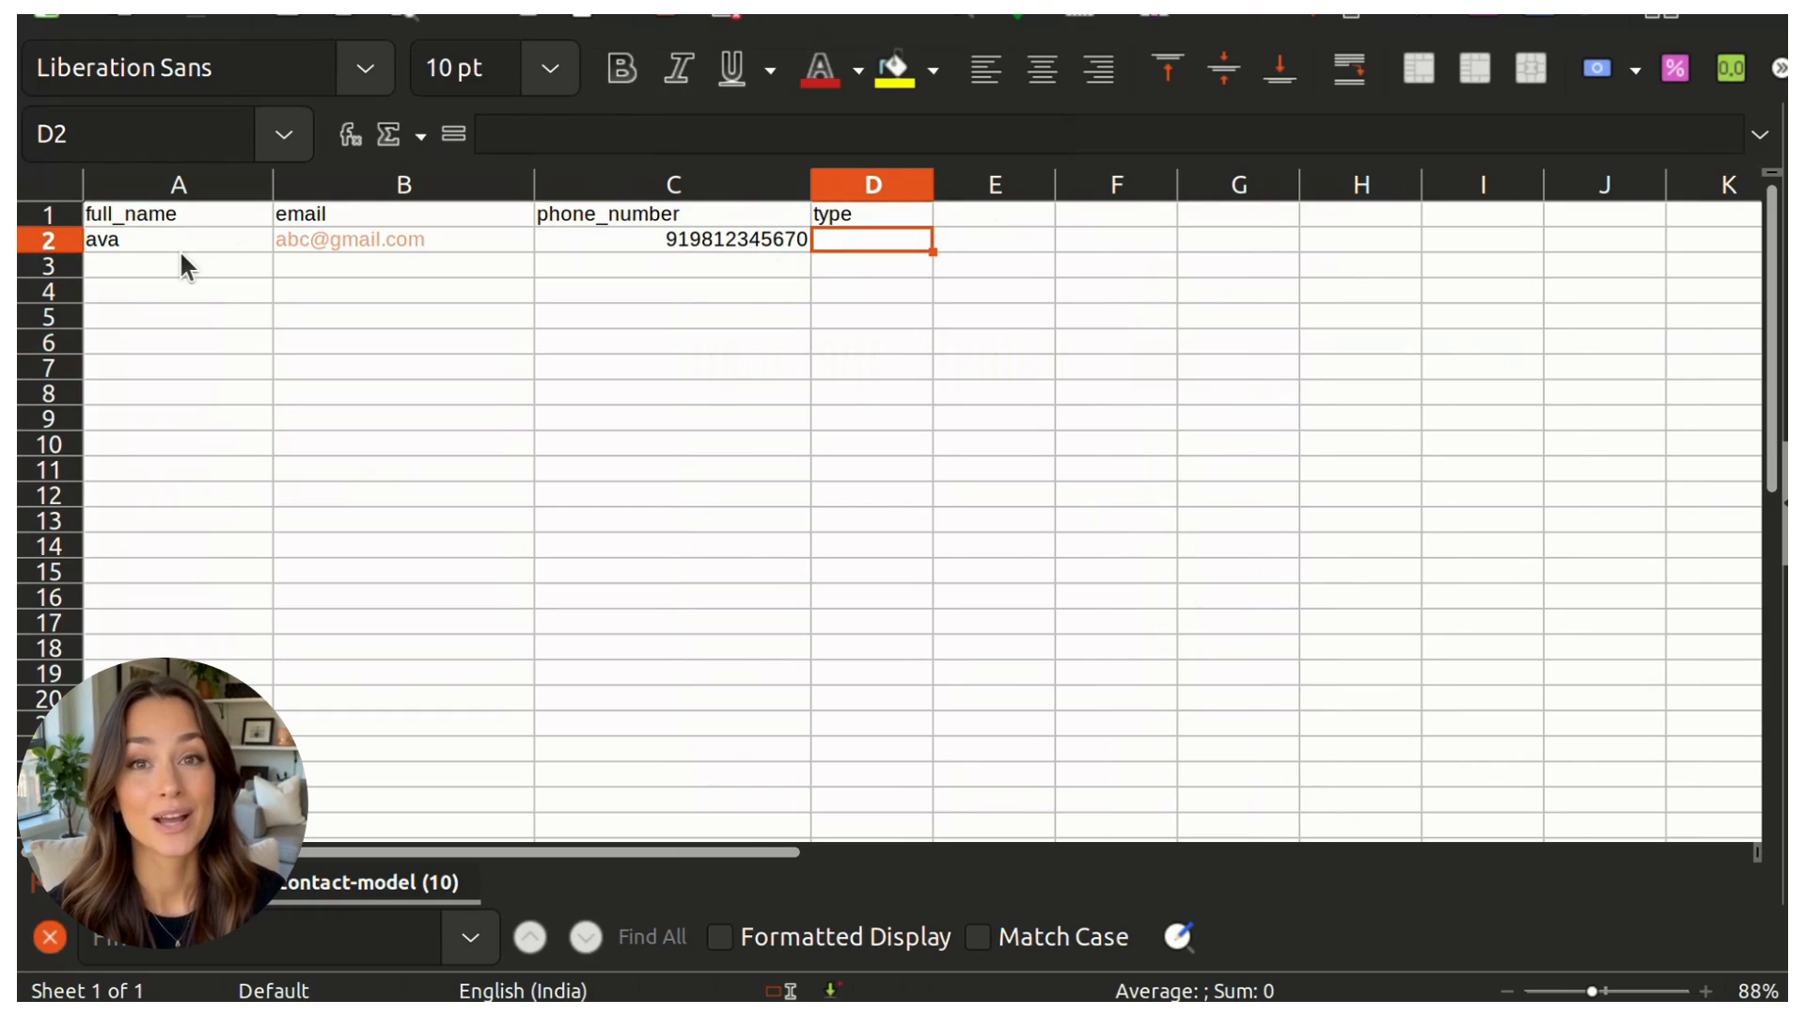
Step: Set the contact's type in D2 to "old lead" and save the file in Text CSV format
type("old lead")
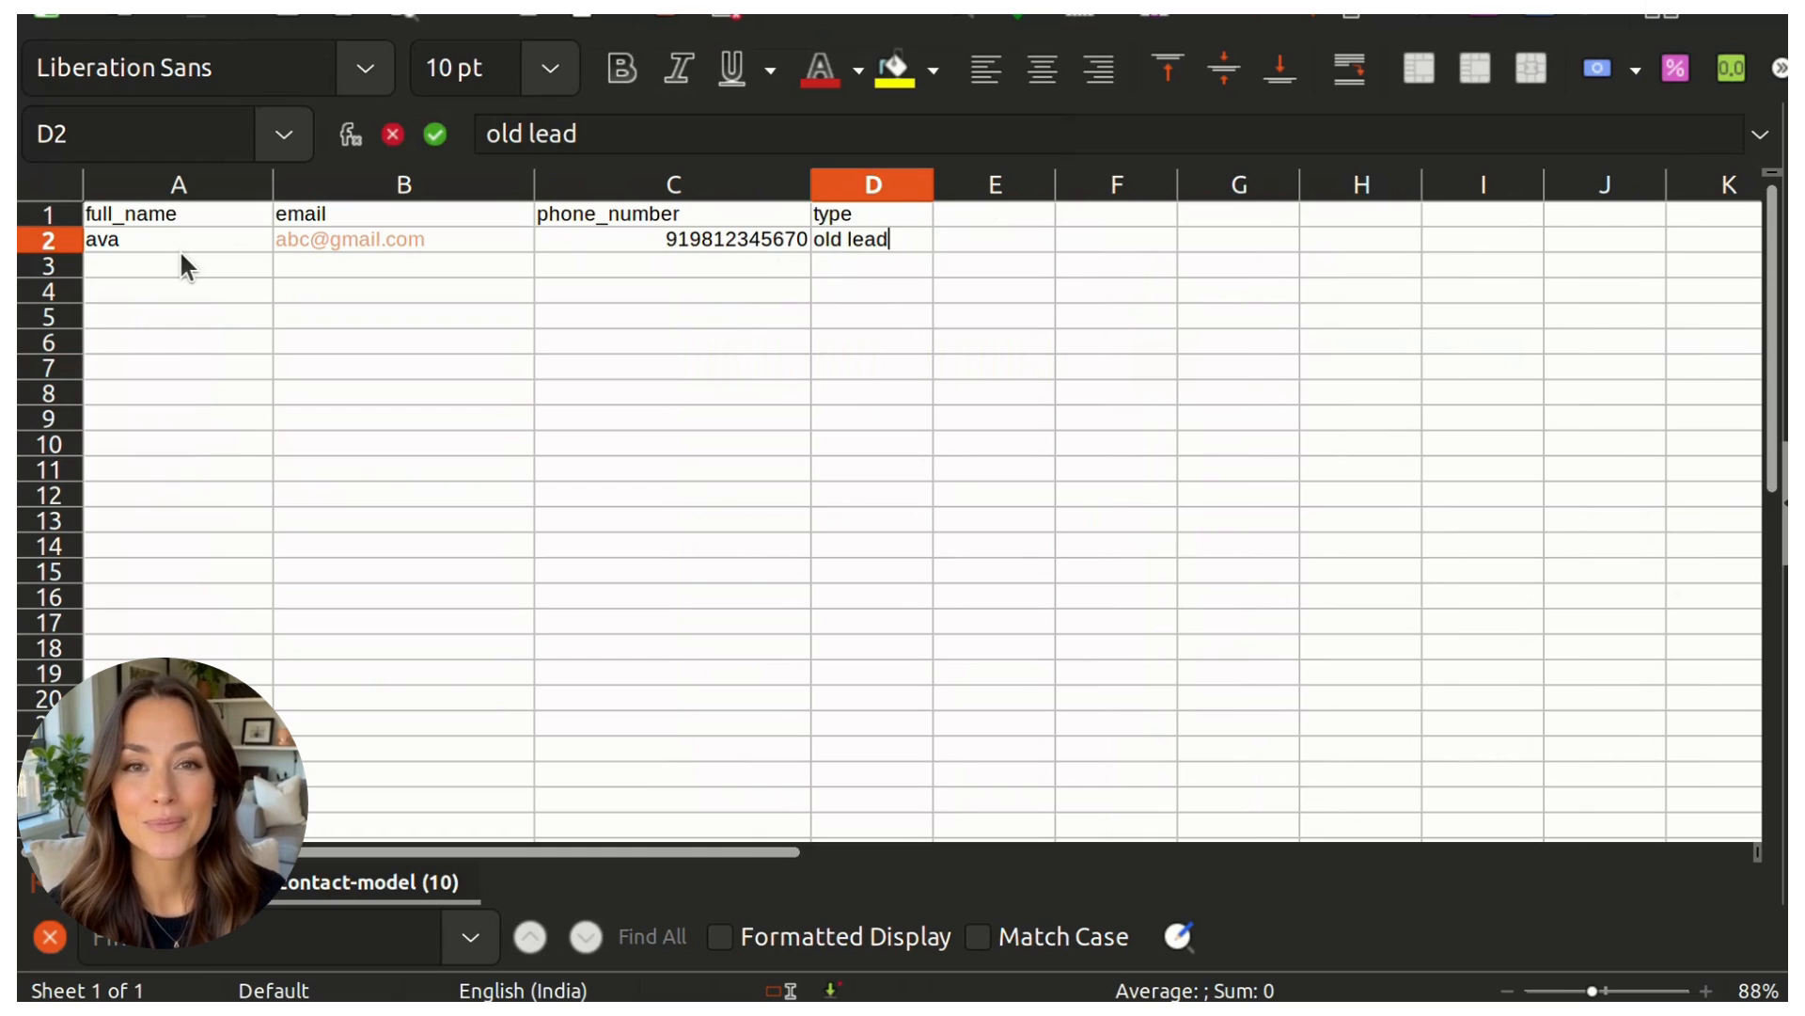
key("Return")
key("ctrl+s")
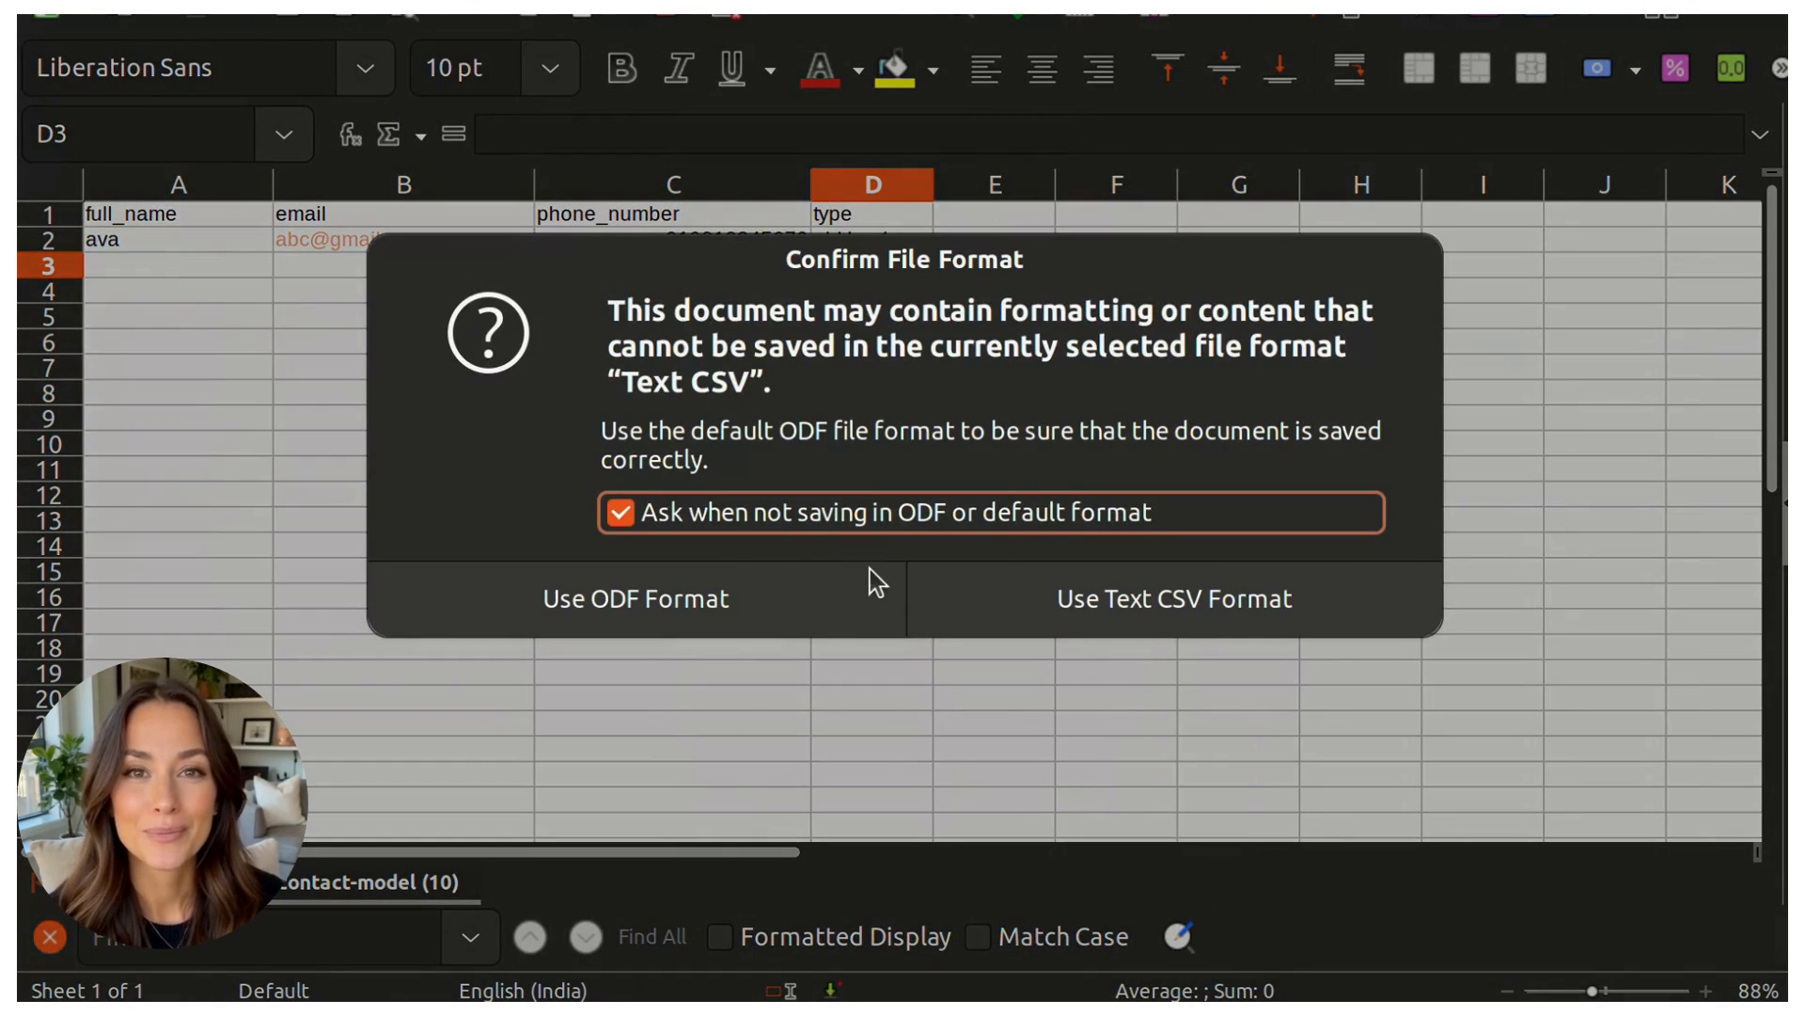
left_click(1081, 607)
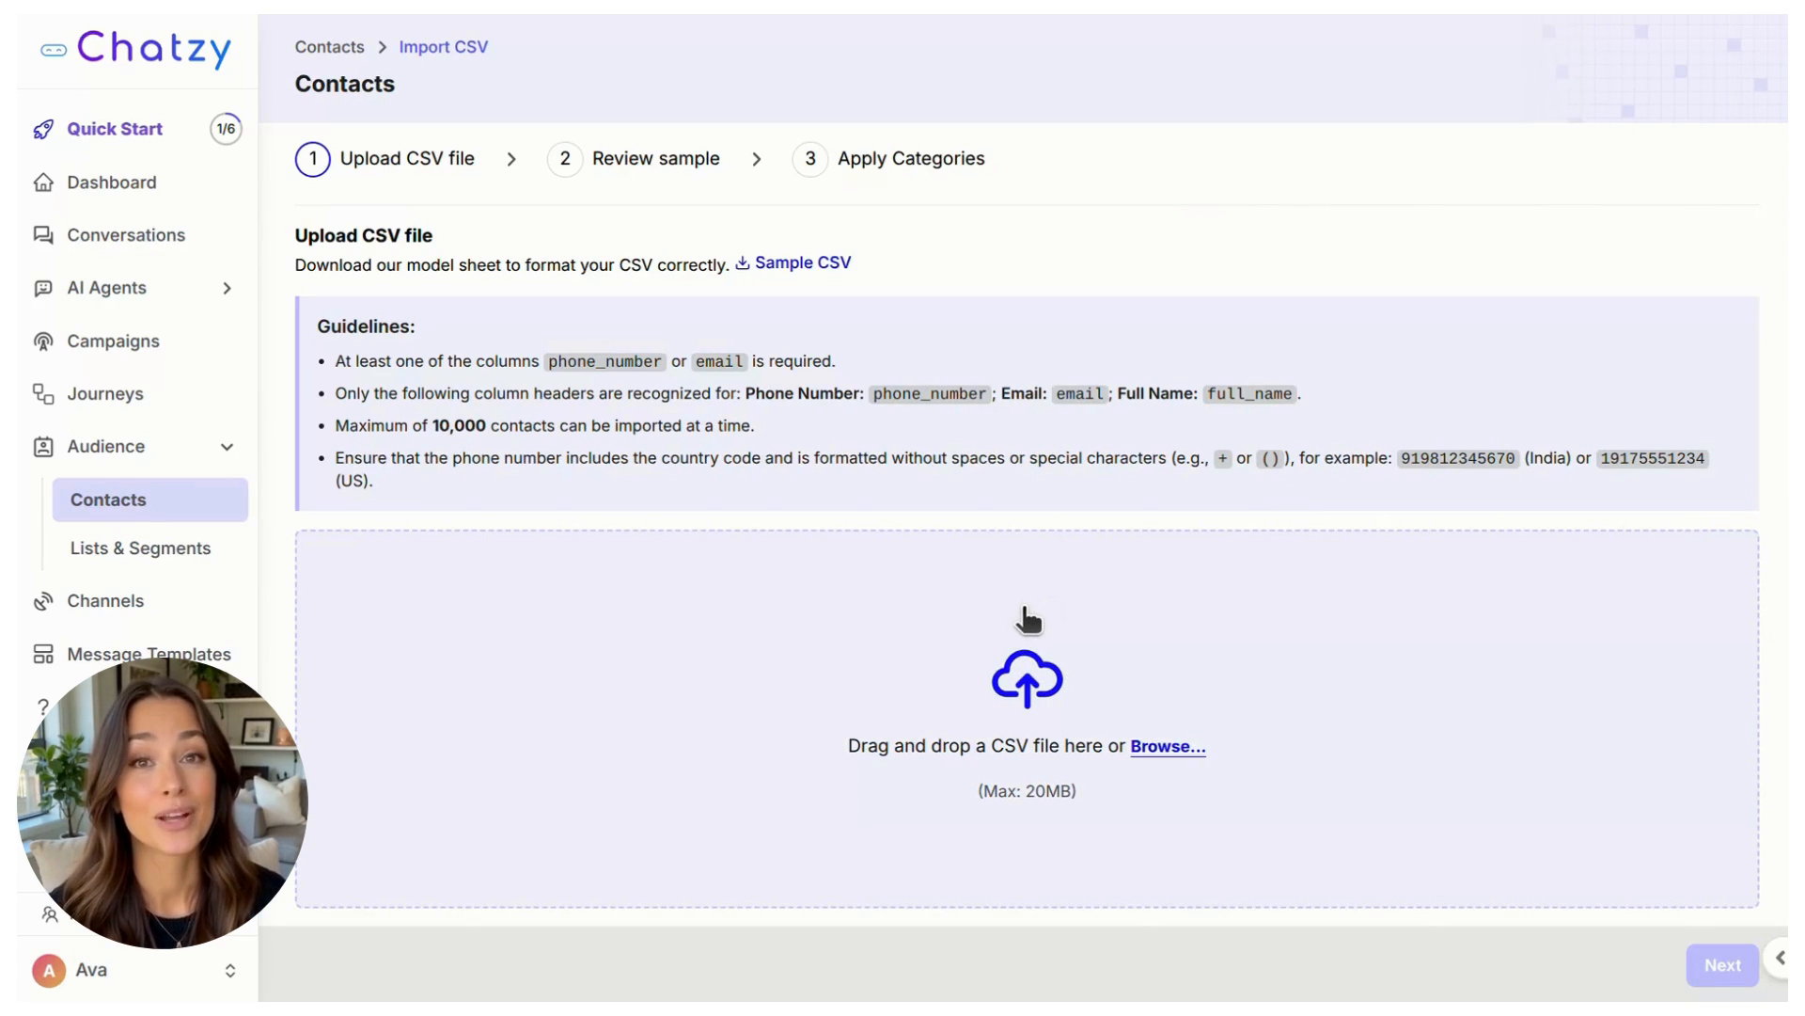
Step: Upload contact-model (10).csv to the contact import page in Chatzy
left_click(1023, 608)
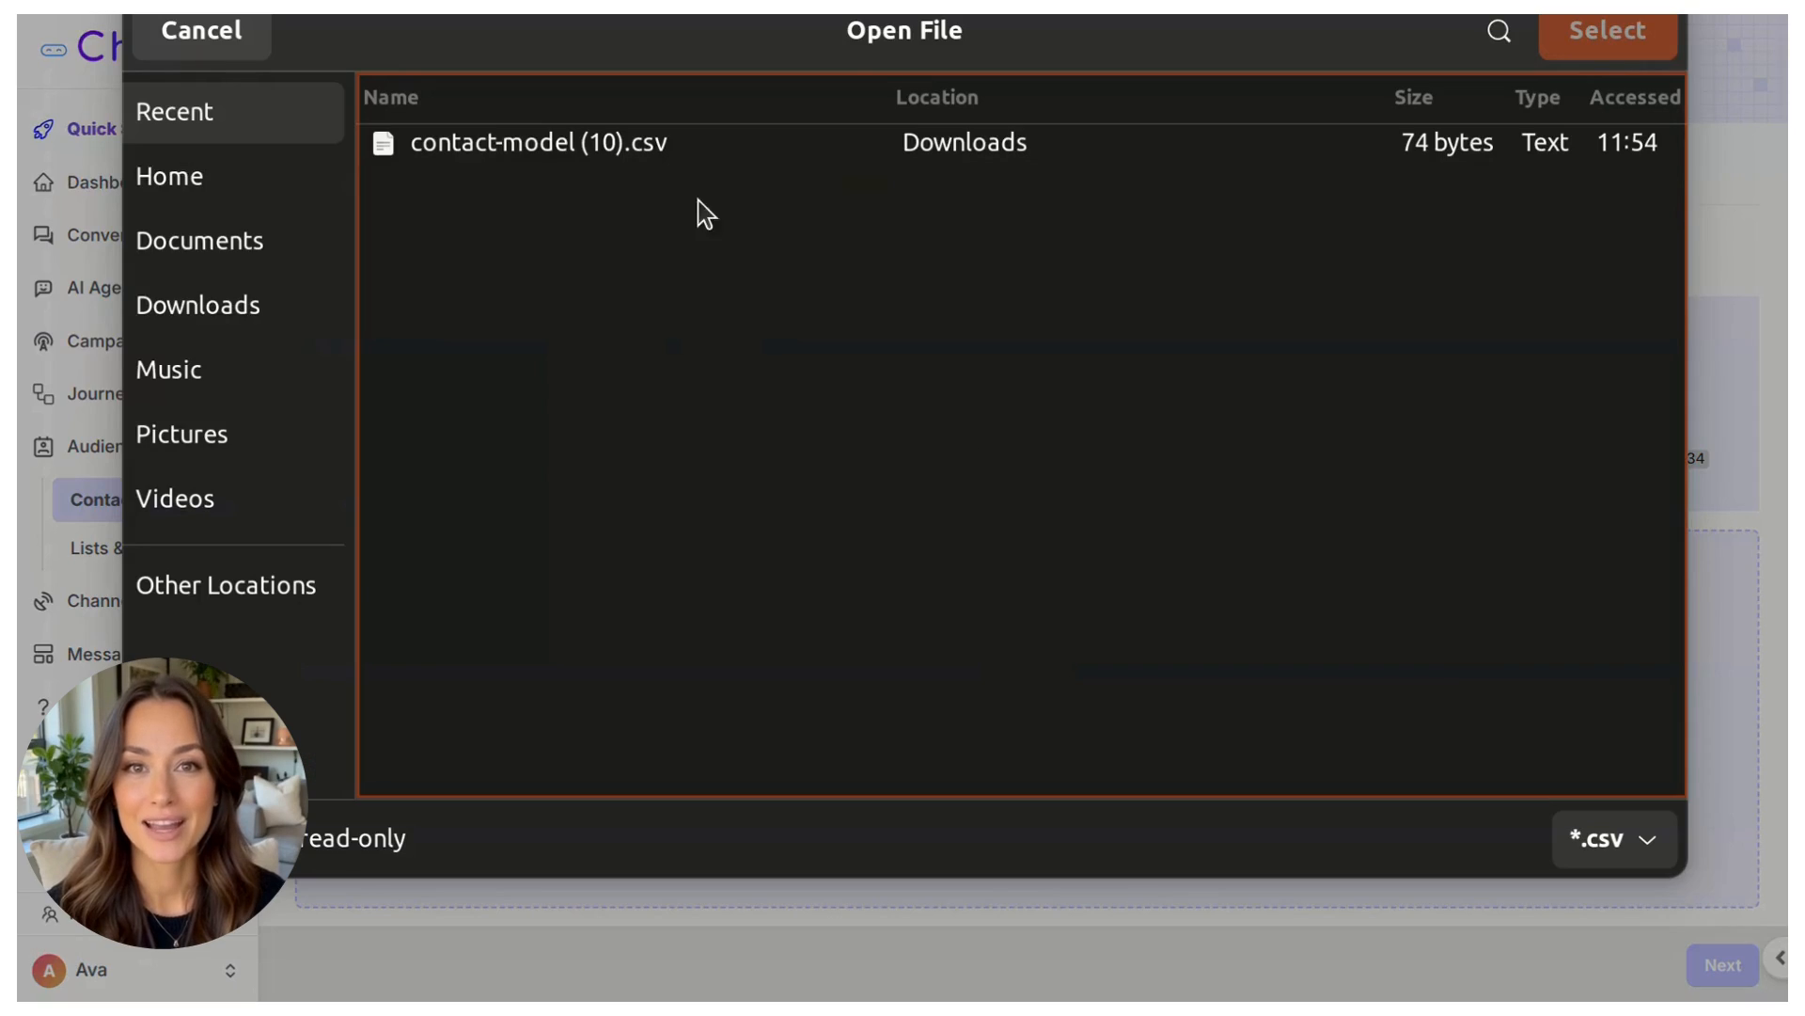
left_click(570, 141)
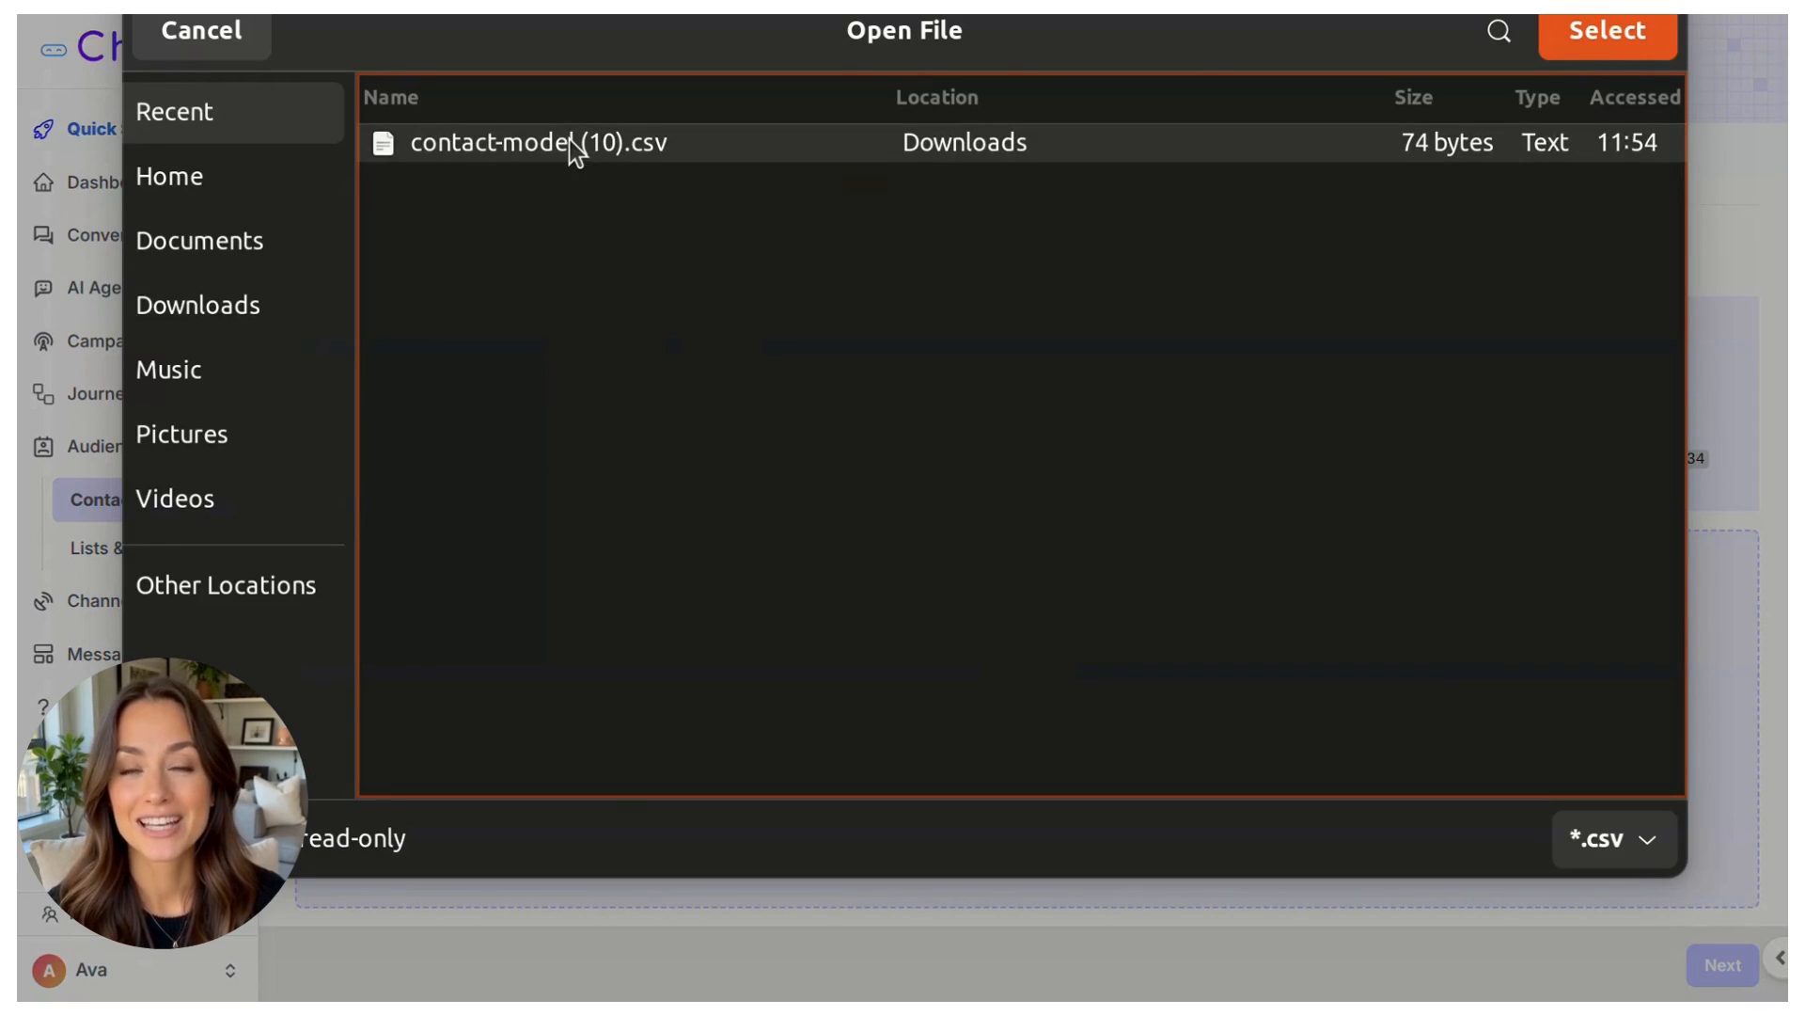
left_click(1565, 44)
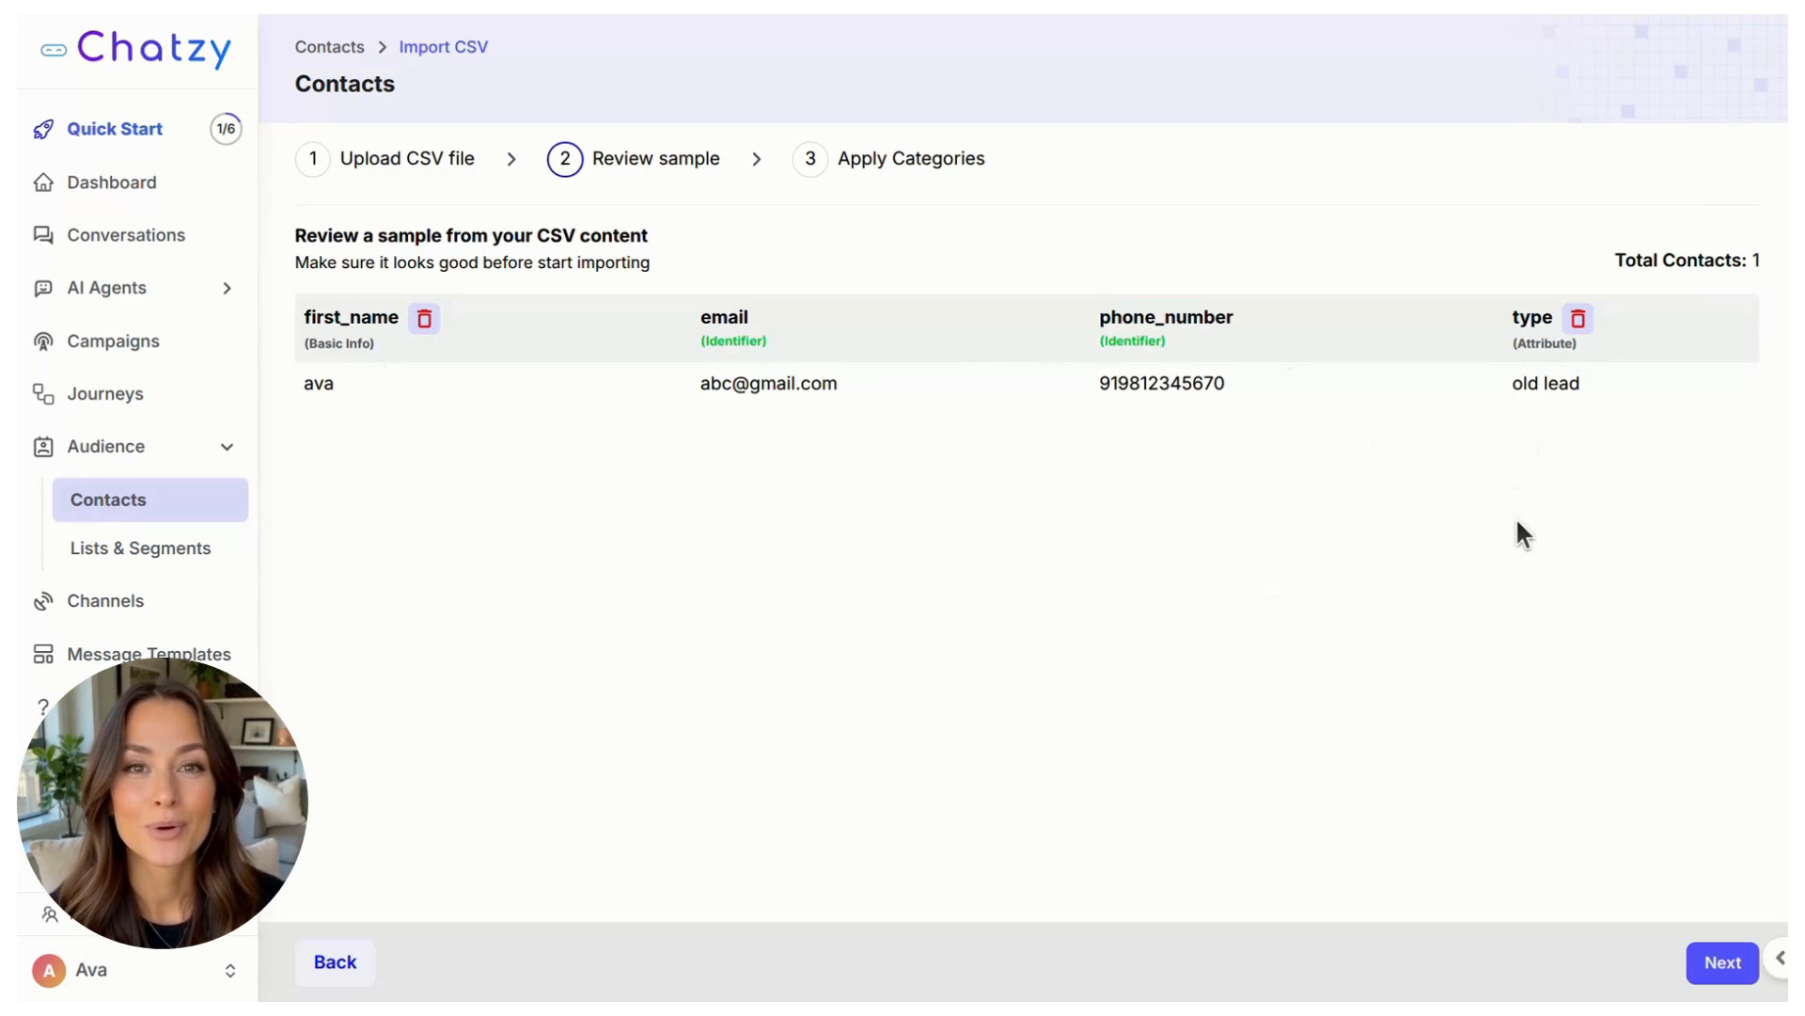
Step: Accept the reviewed CSV sample and assign the imported contacts to the Whatsapp Marketing list
left_click(1700, 951)
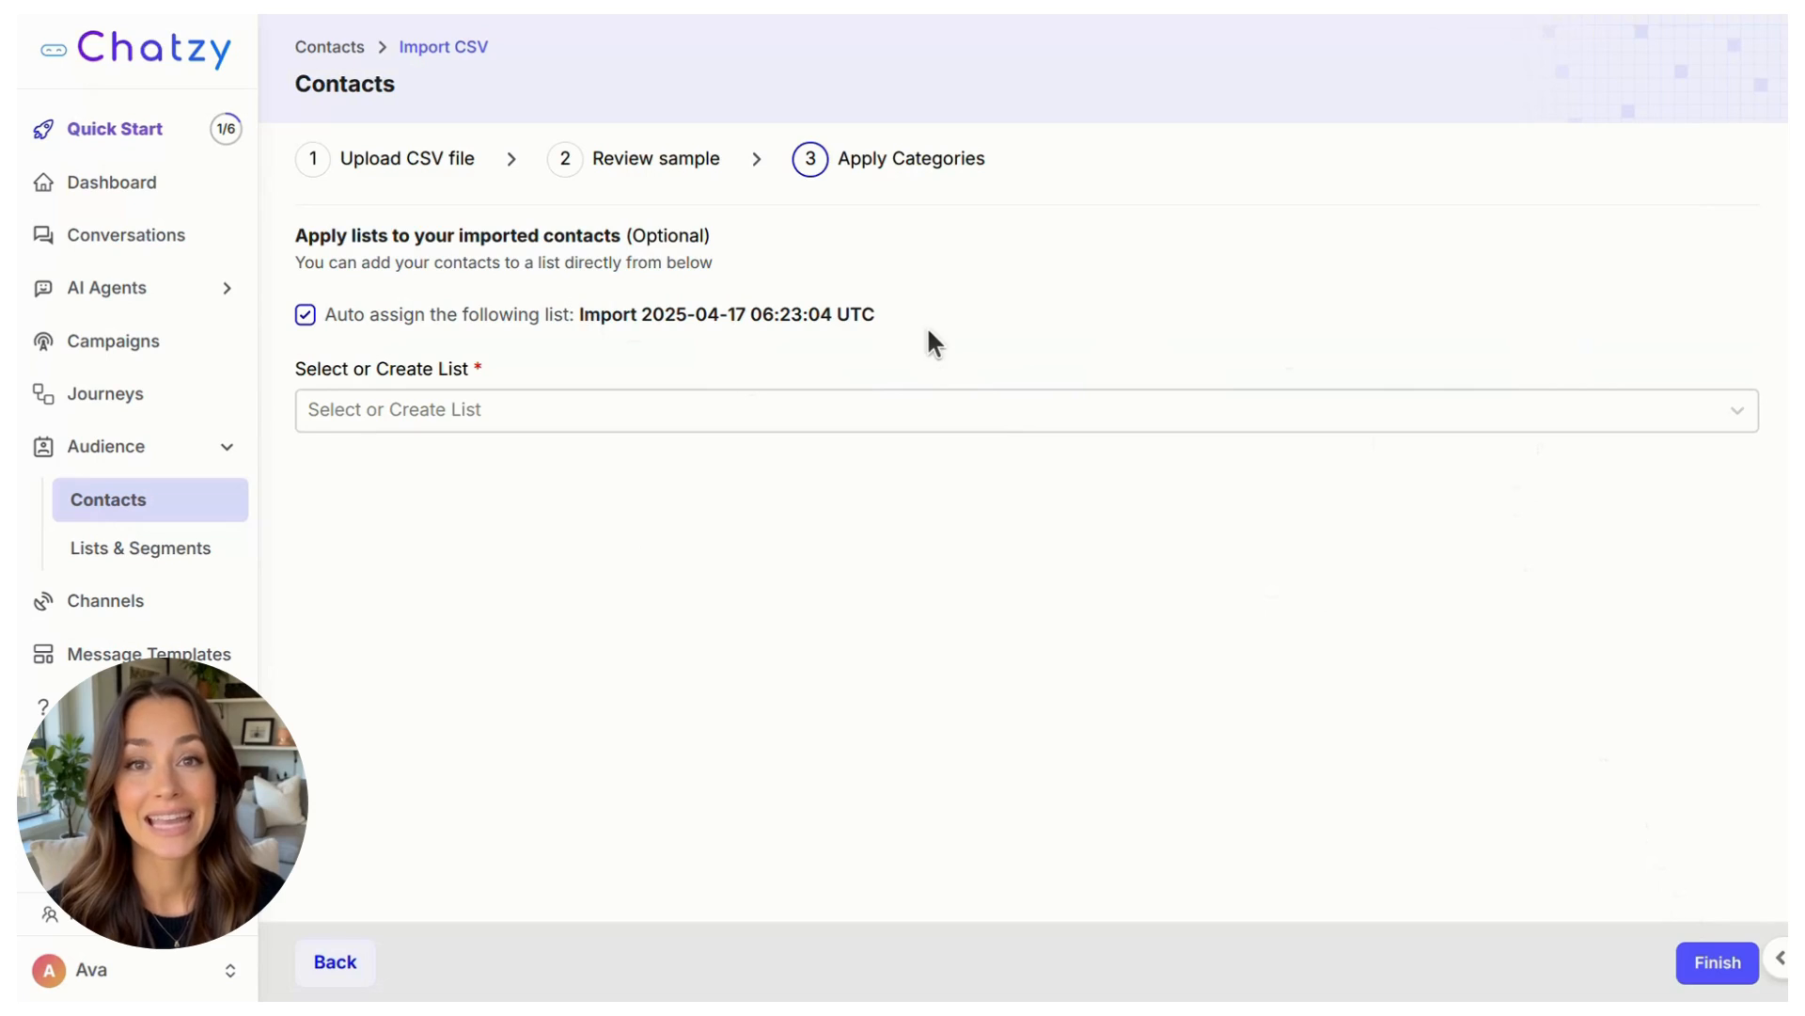
left_click(1004, 419)
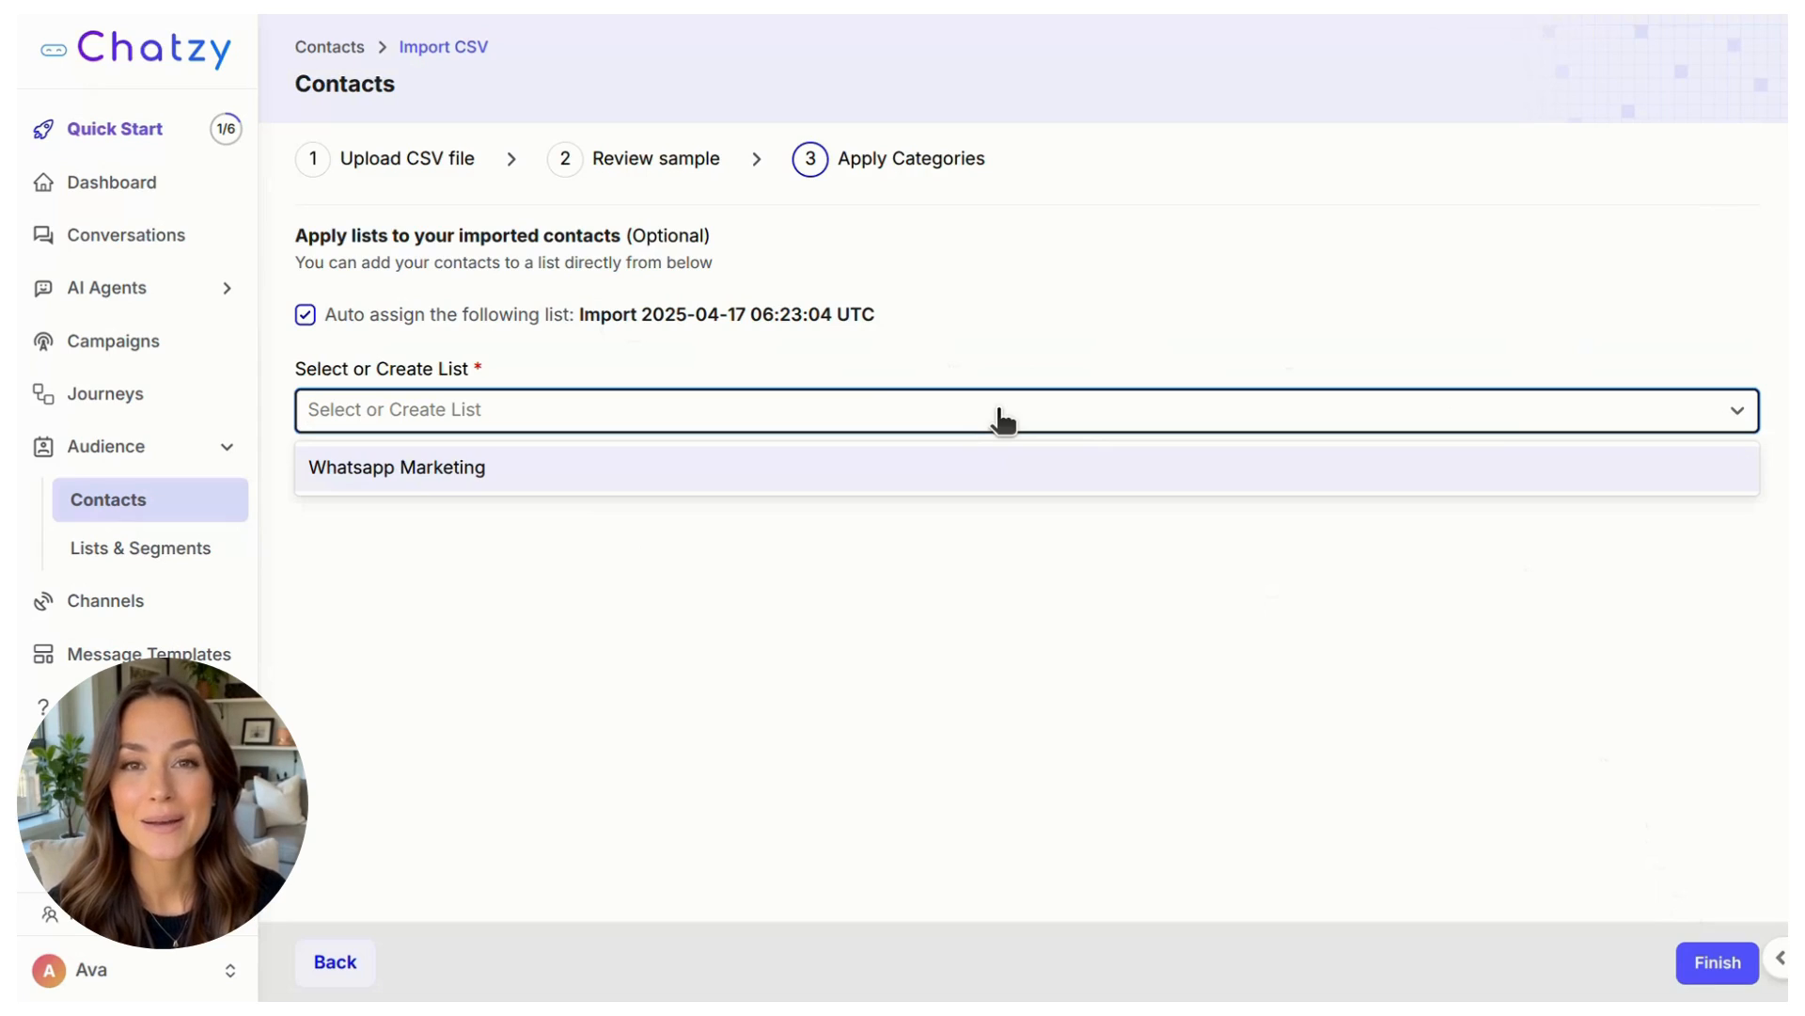
left_click(496, 474)
left_click(685, 423)
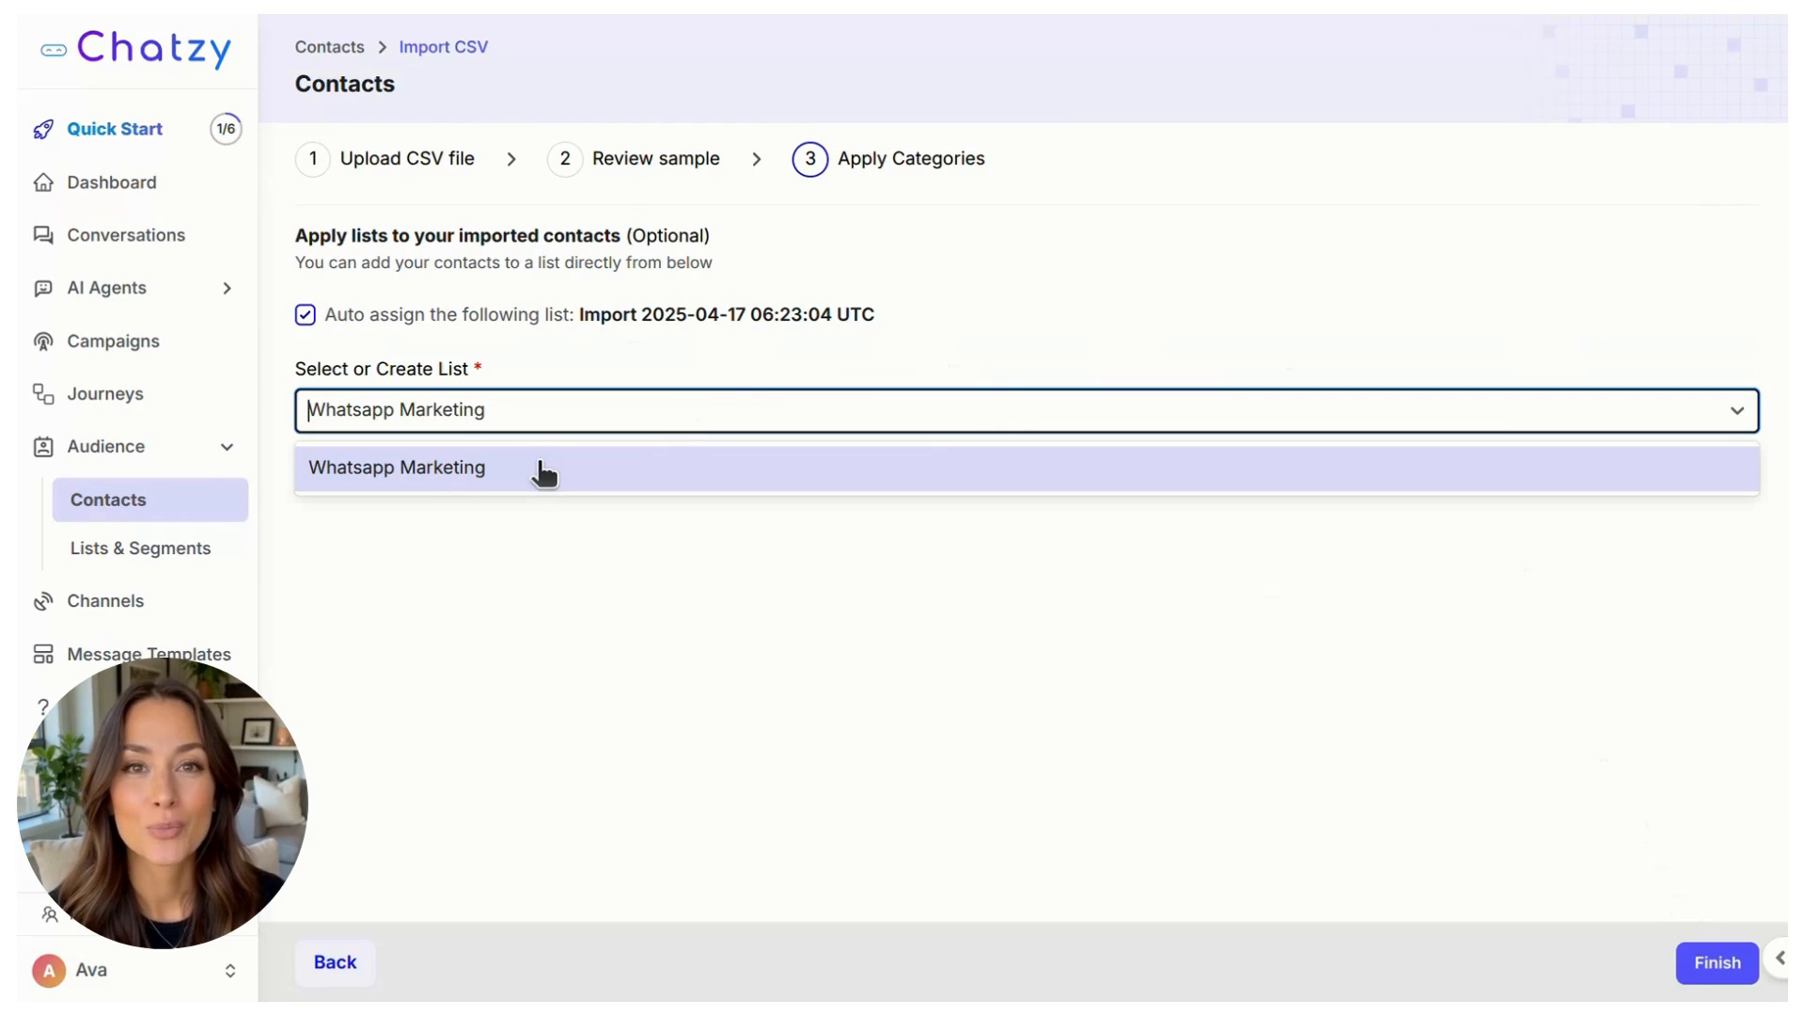
left_click(640, 555)
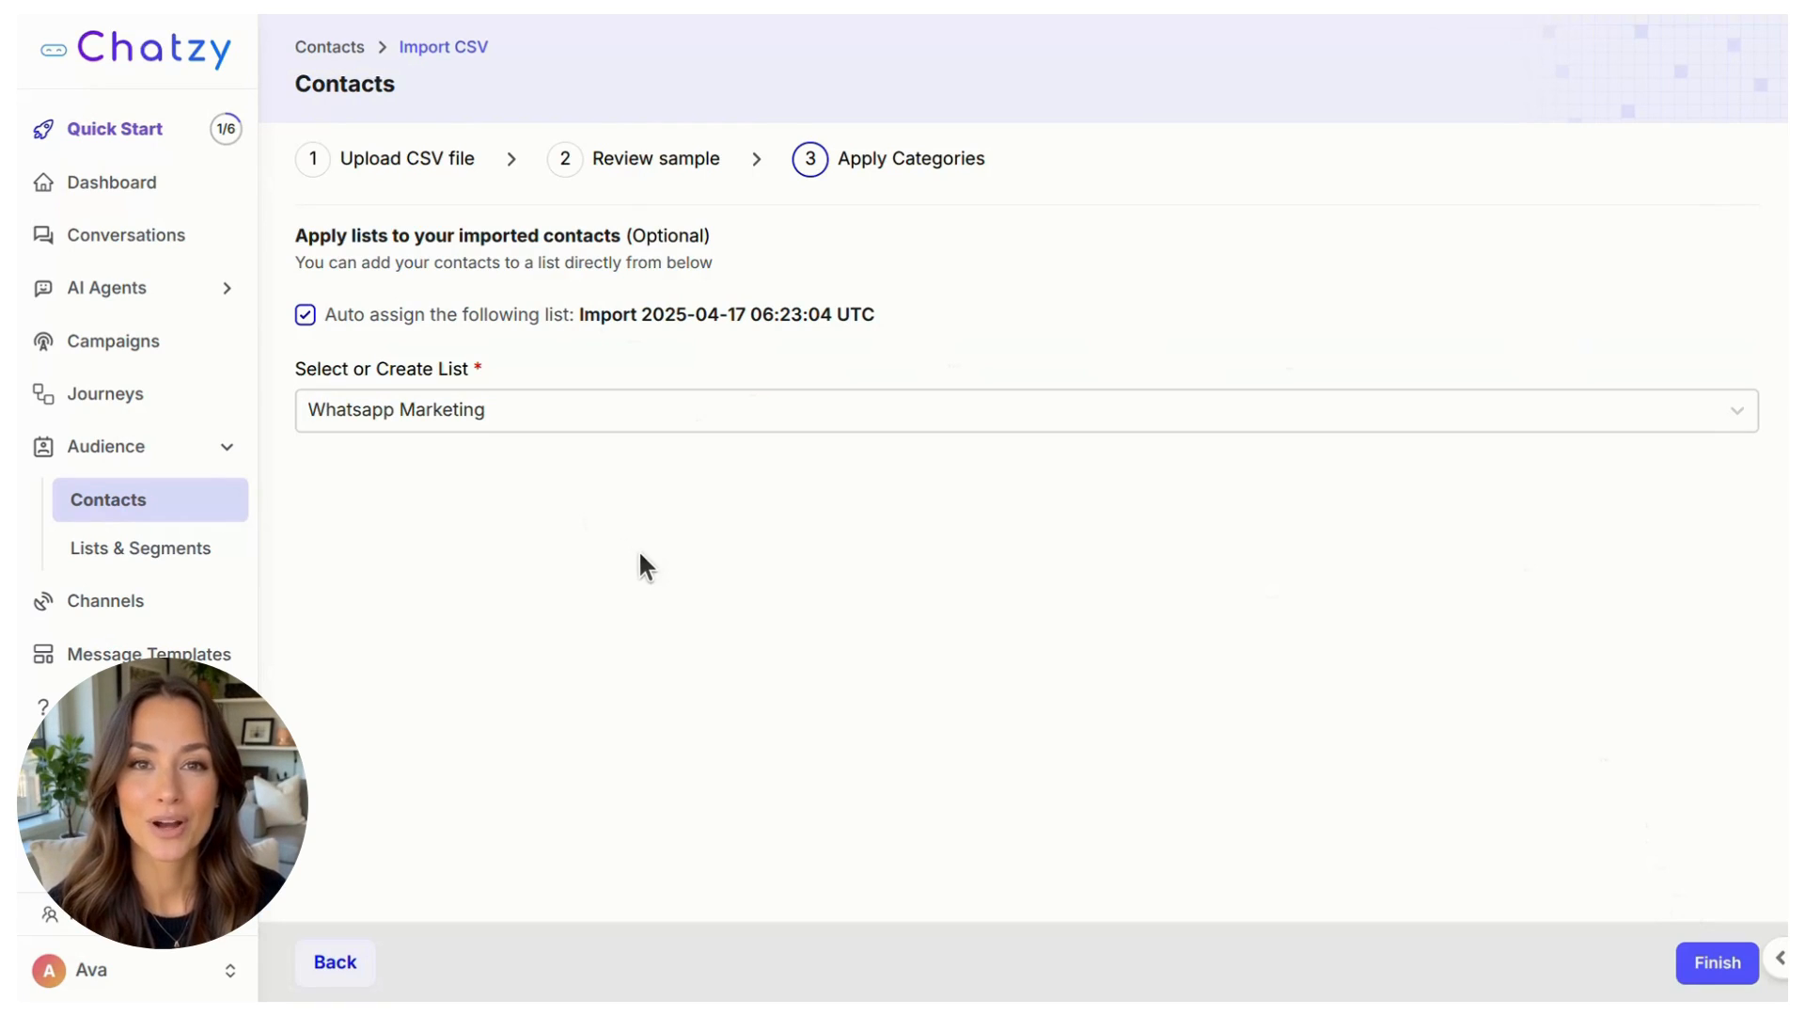
Step: Turn off automatic assignment to the timestamped import list, then finish and confirm the contact import
left_click(306, 315)
left_click(1678, 954)
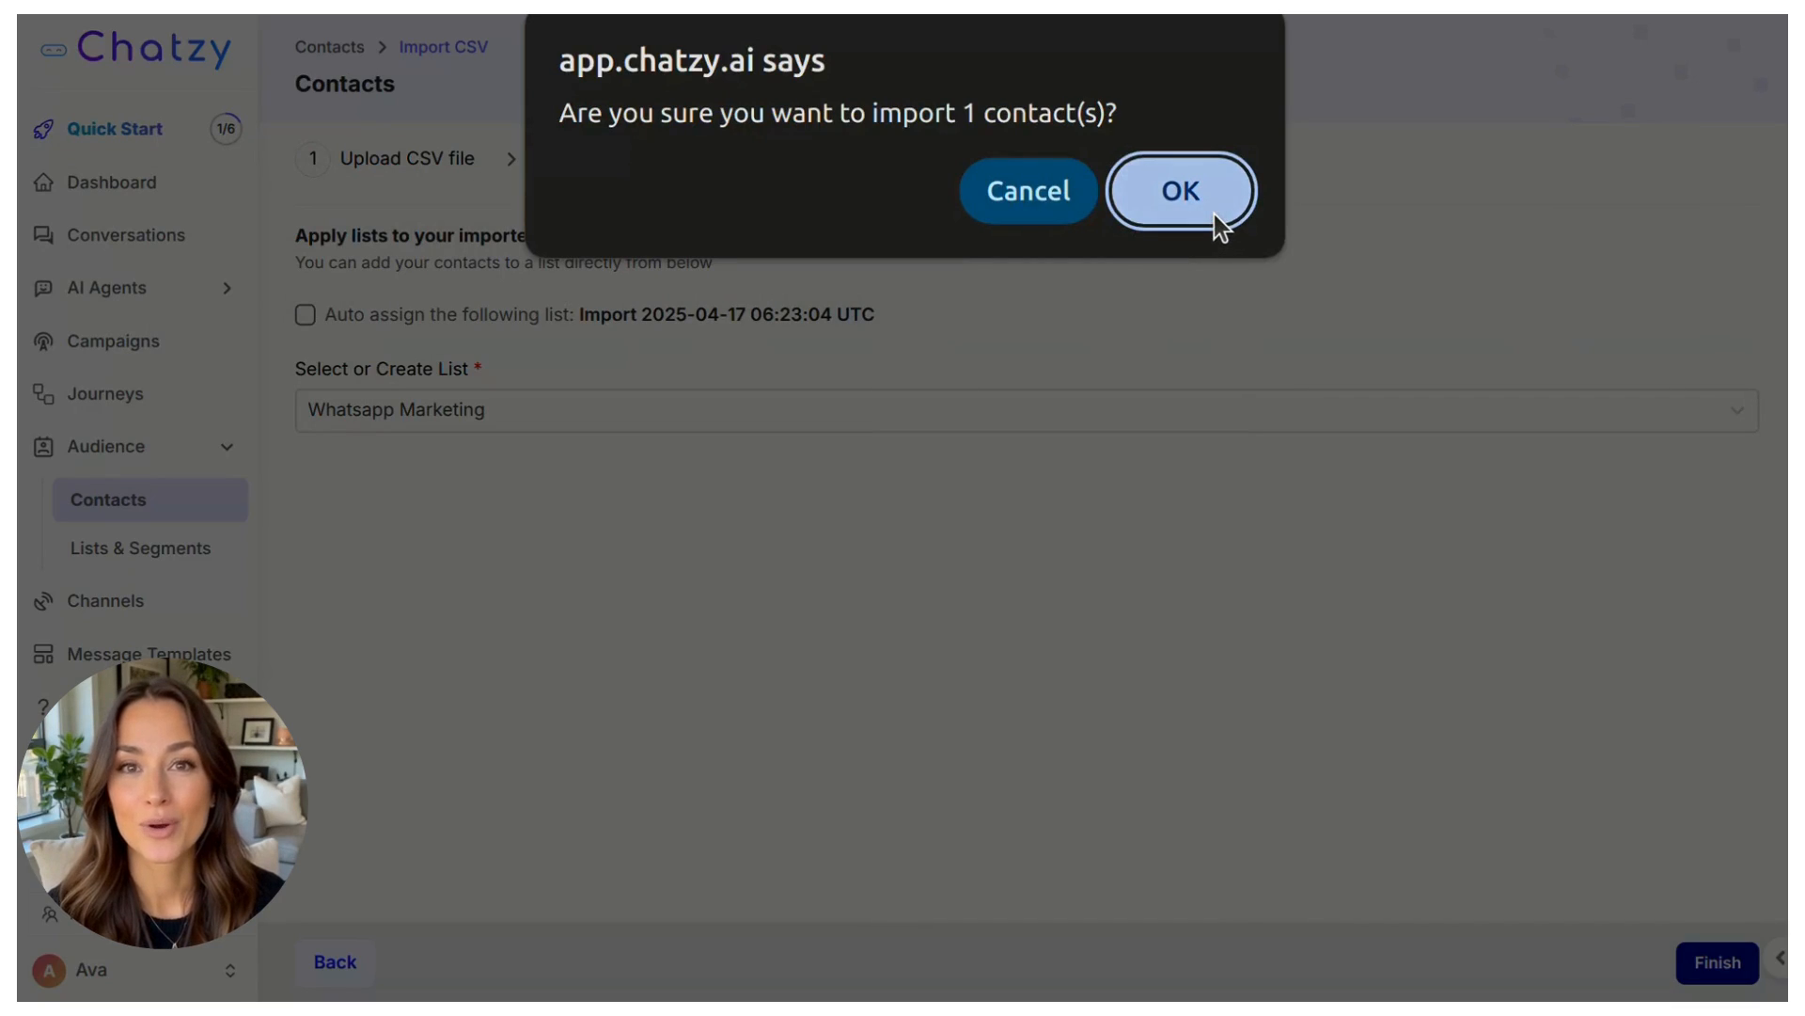
left_click(1214, 212)
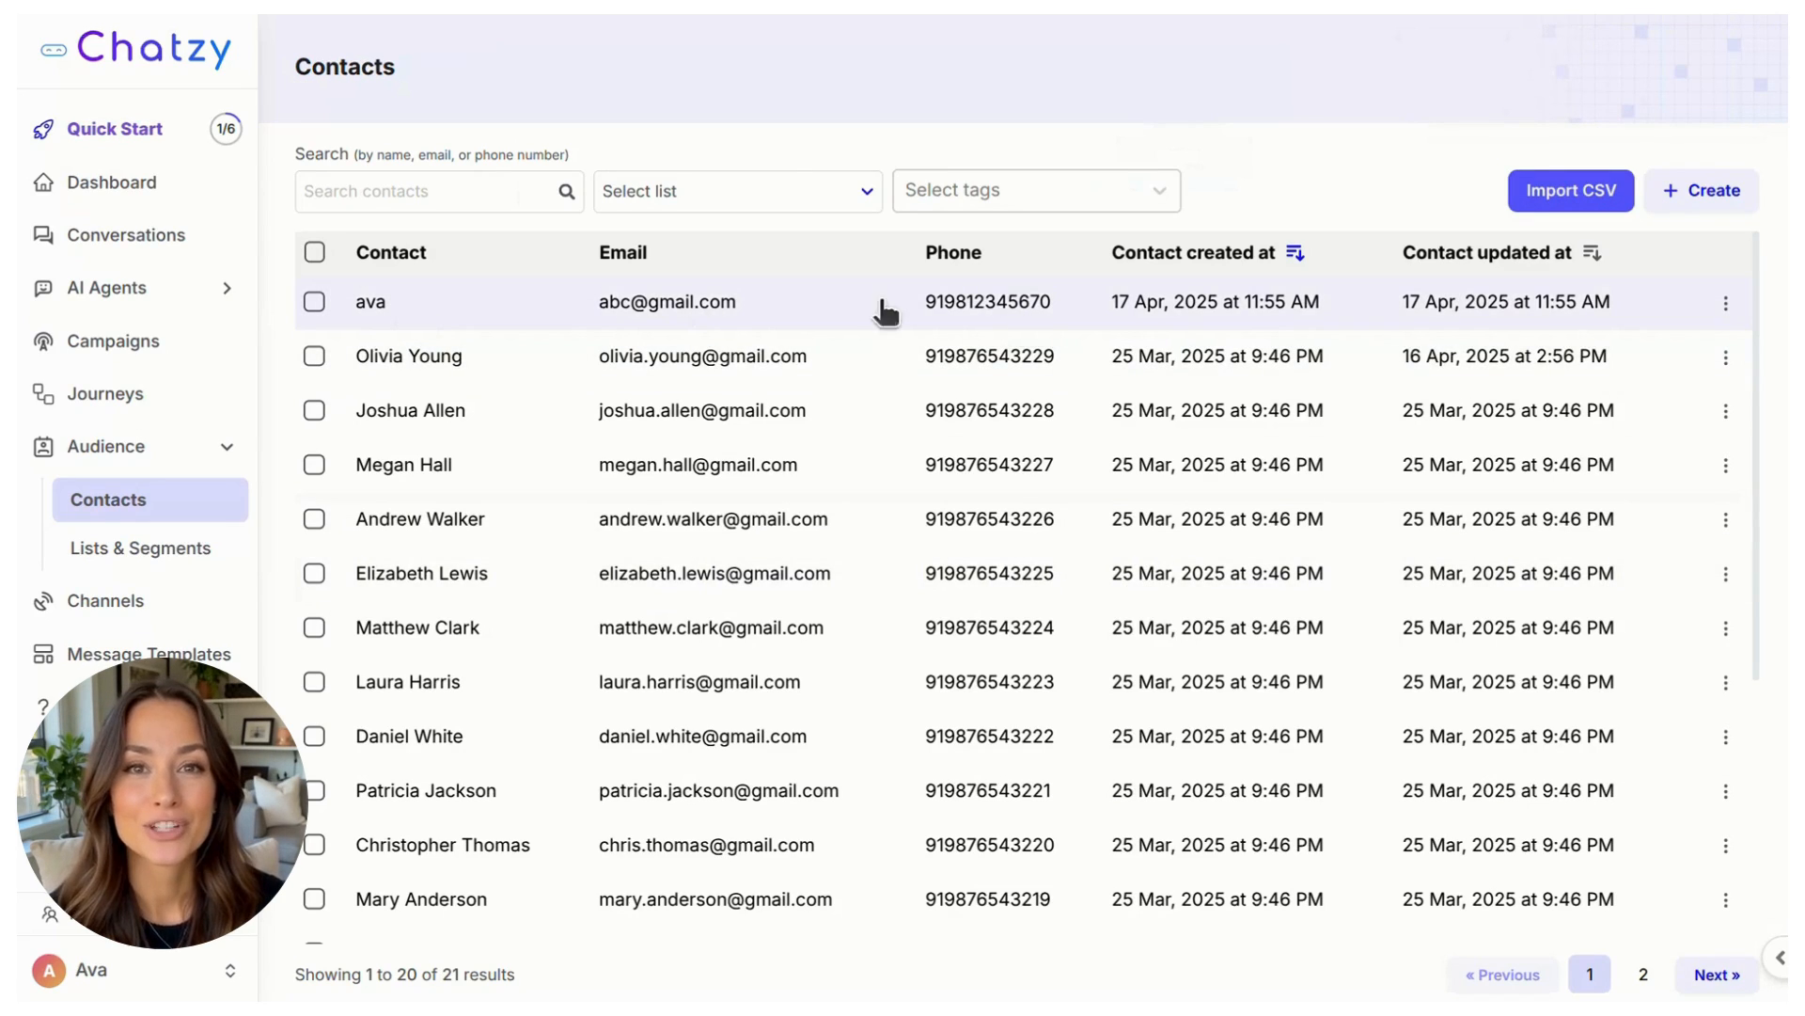
Step: Open the newly imported contact's details for editing and submit the update with the existing field values
left_click(834, 310)
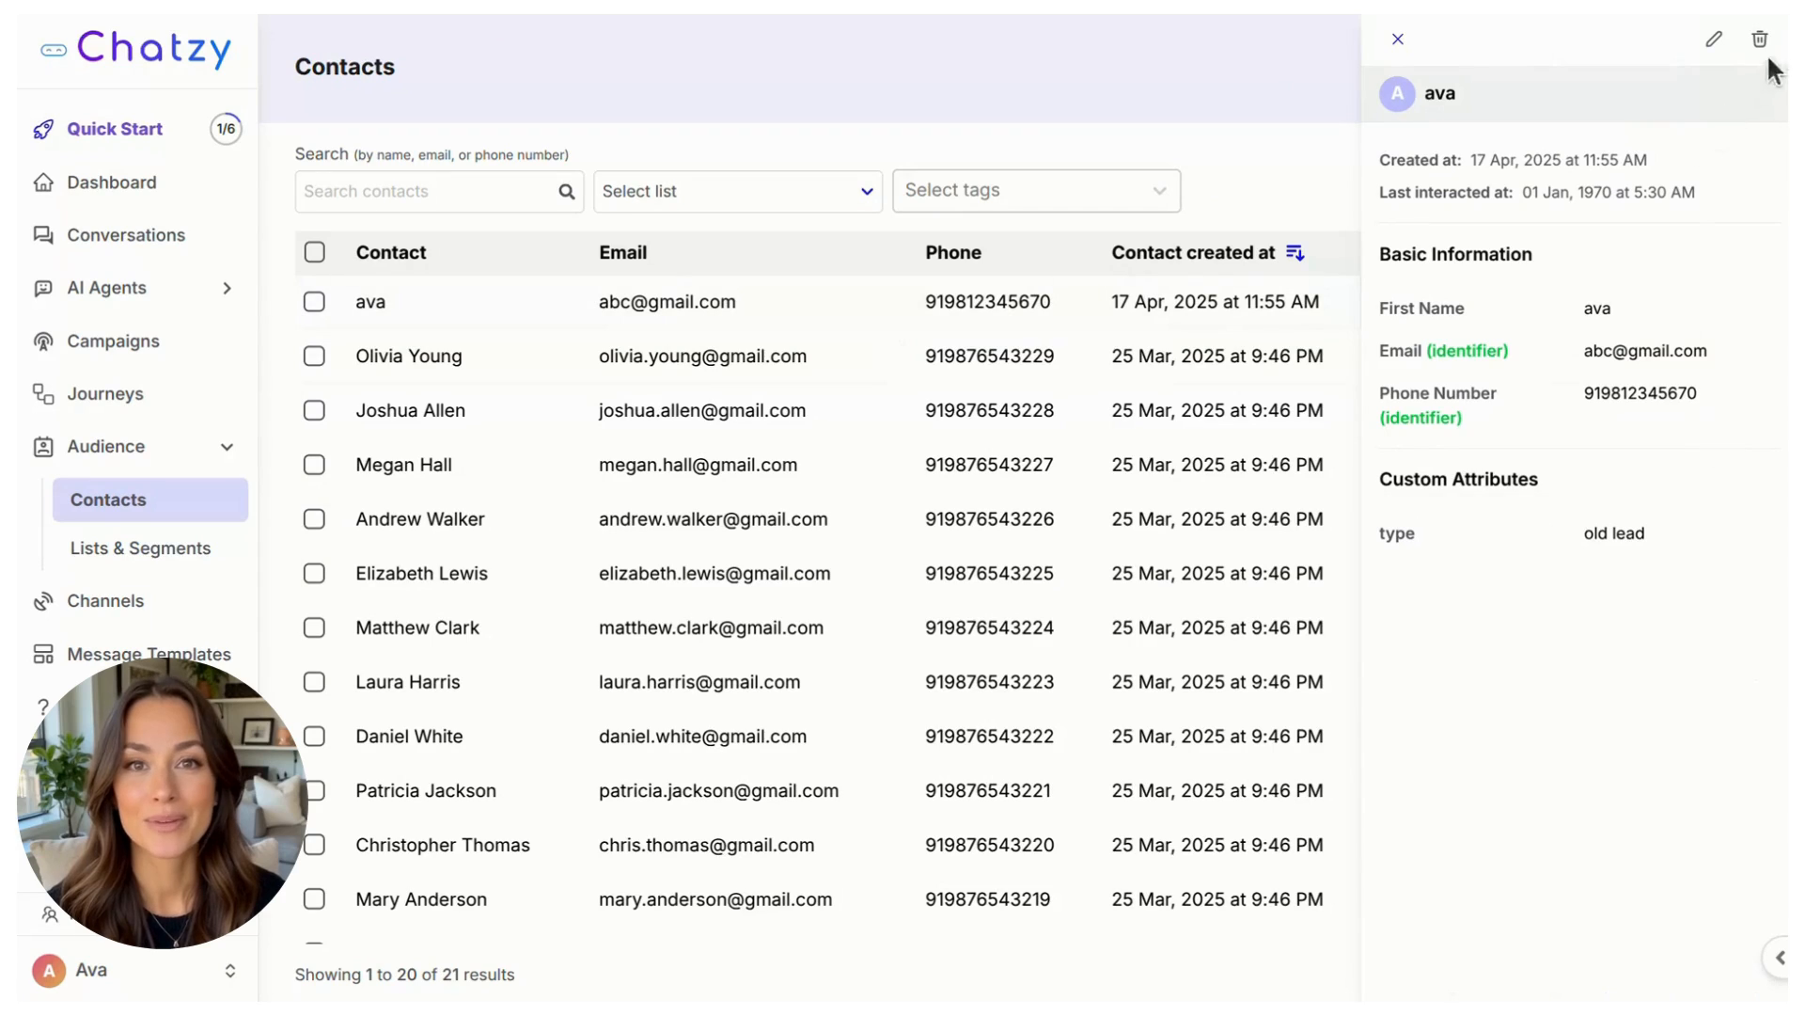
left_click(1714, 41)
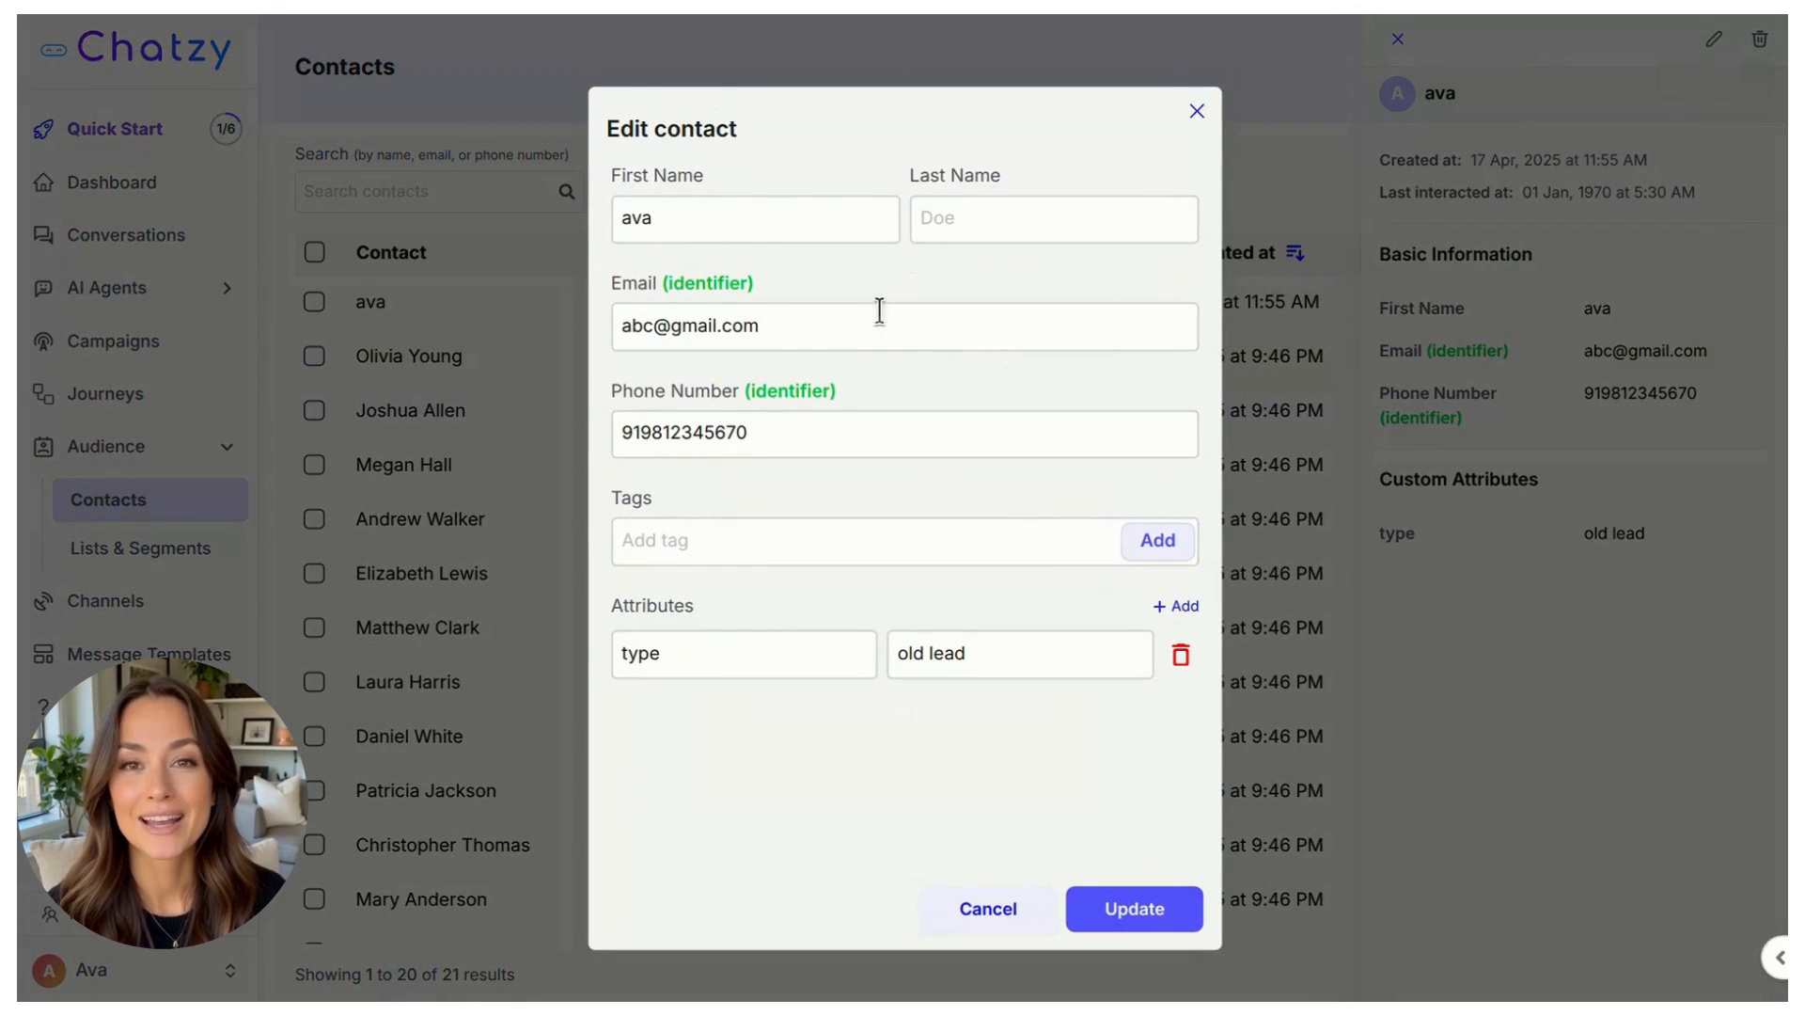
left_click(1147, 911)
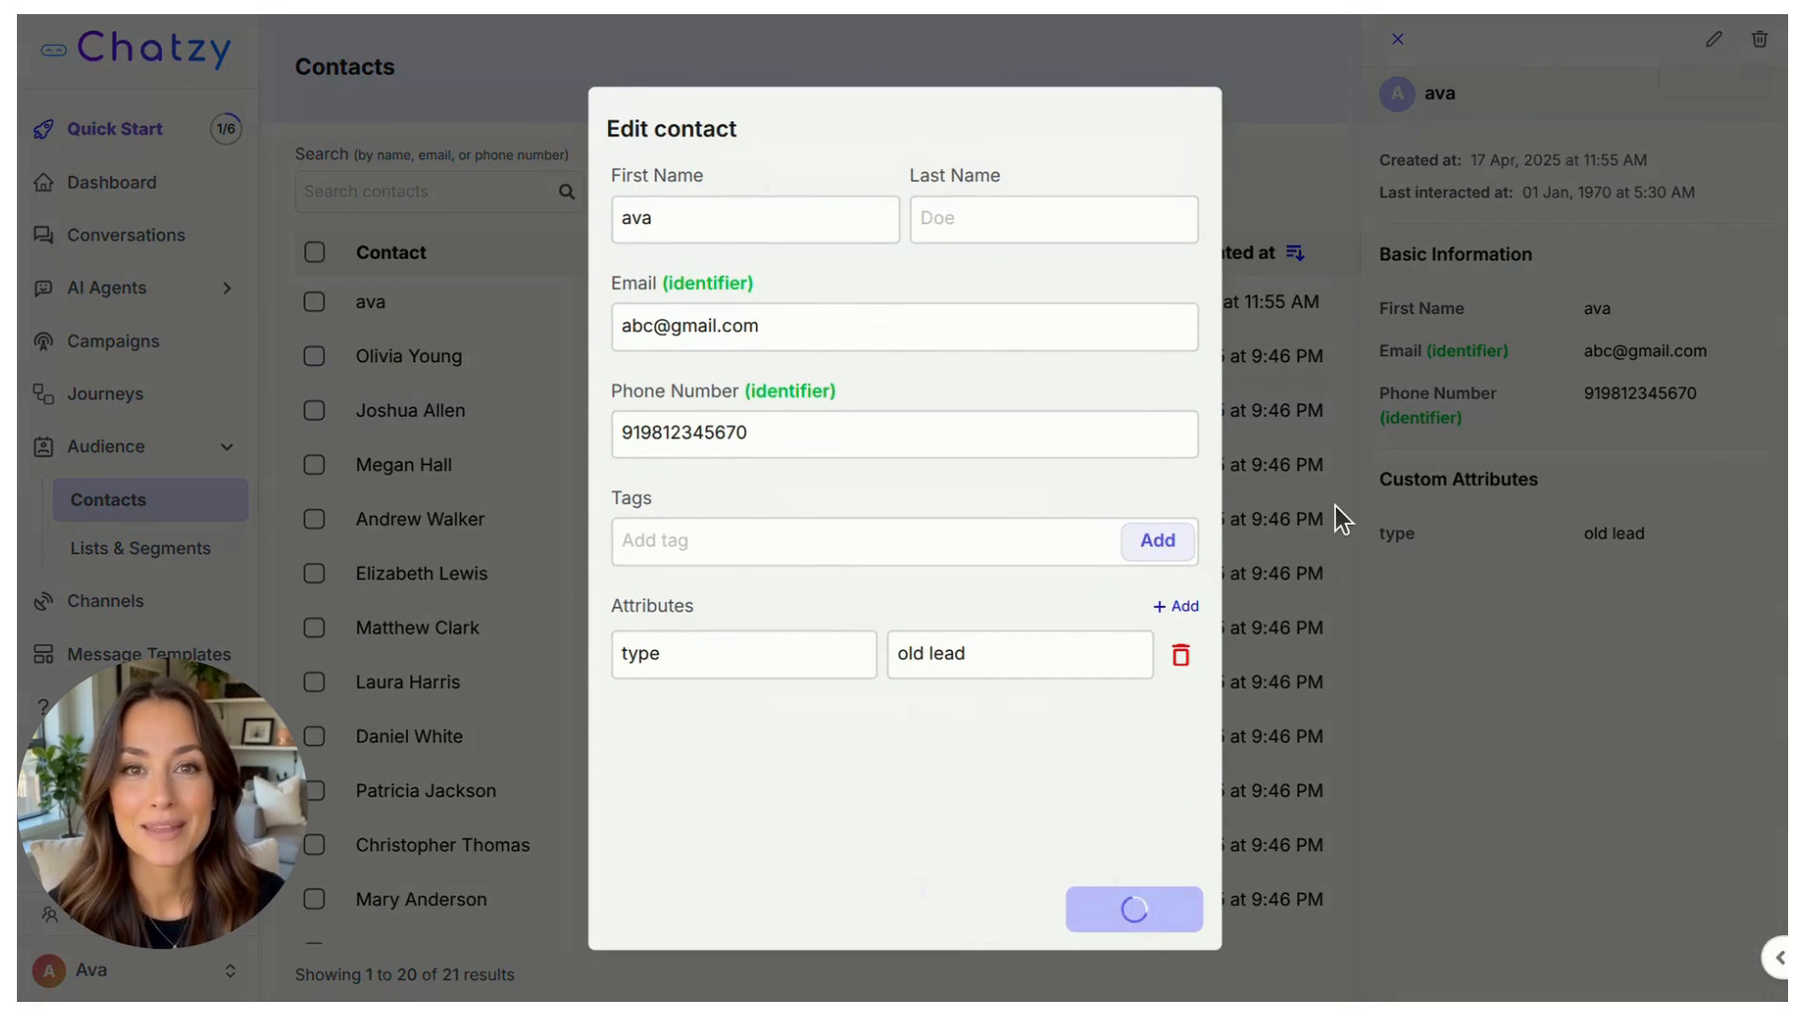